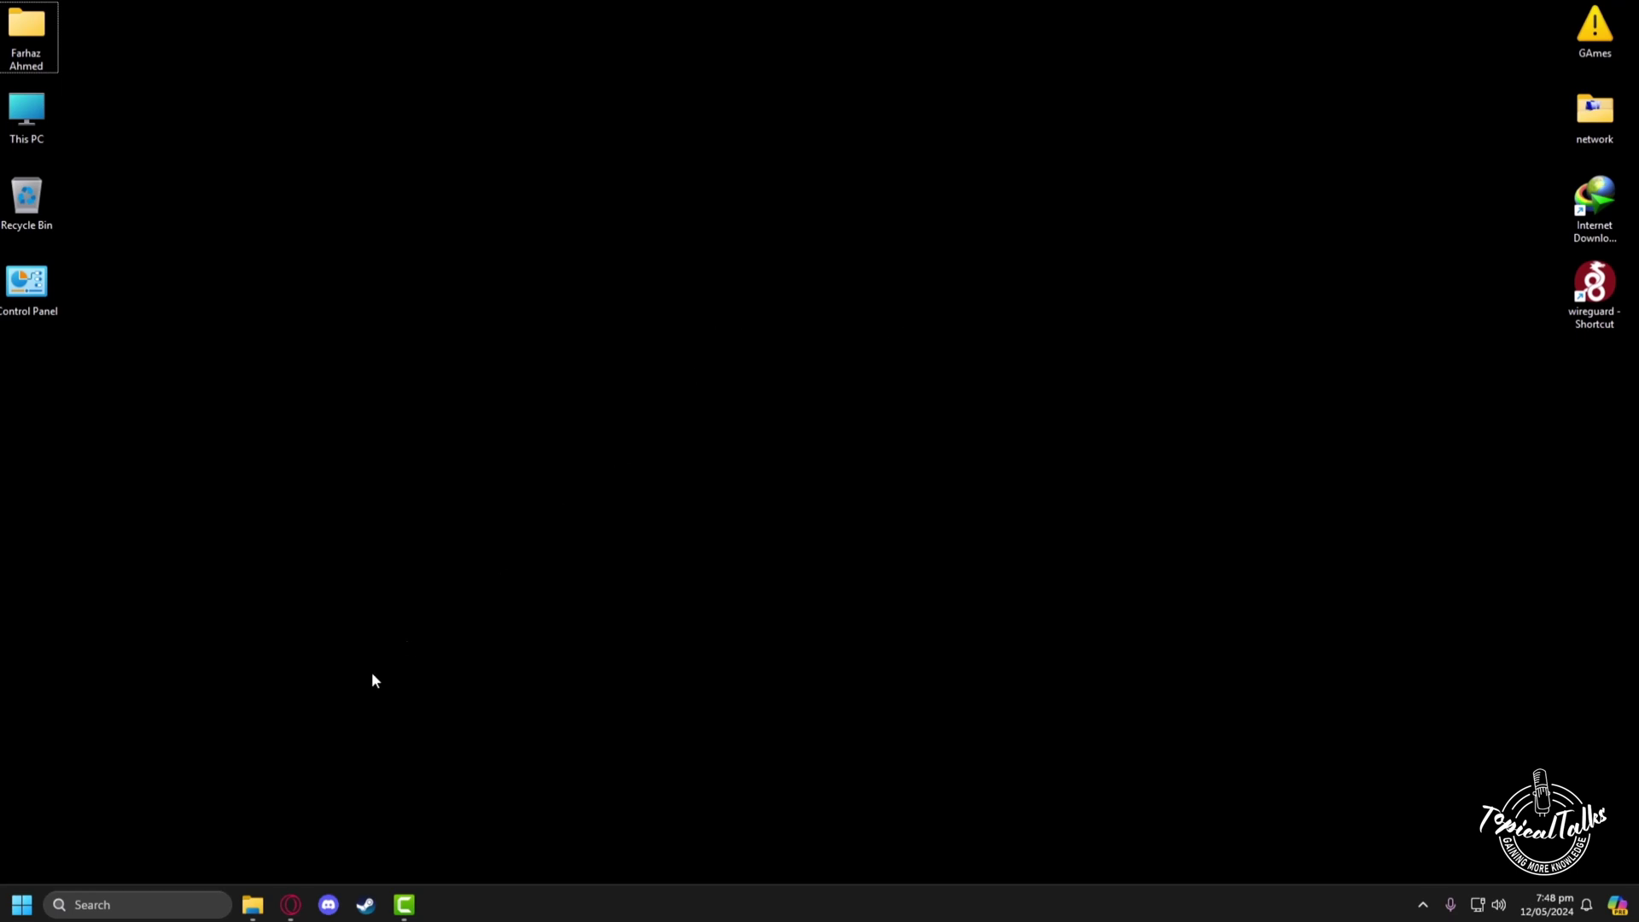
Step: Open Command Prompt from Windows search and move its window toward the screen centre
click(137, 907)
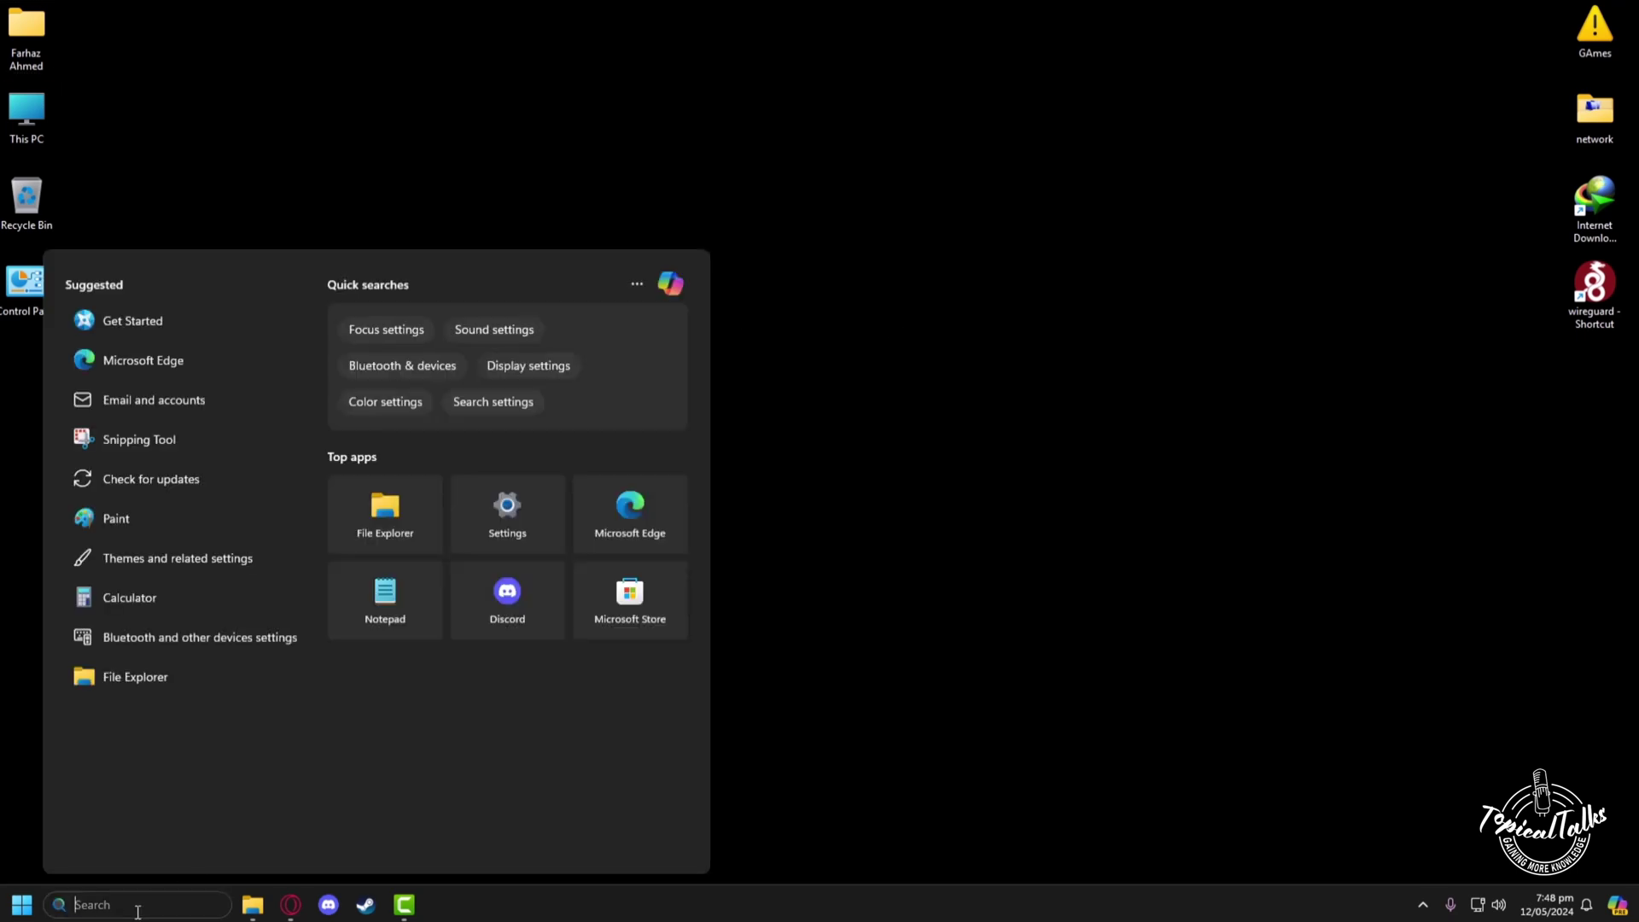
text(command prompt)
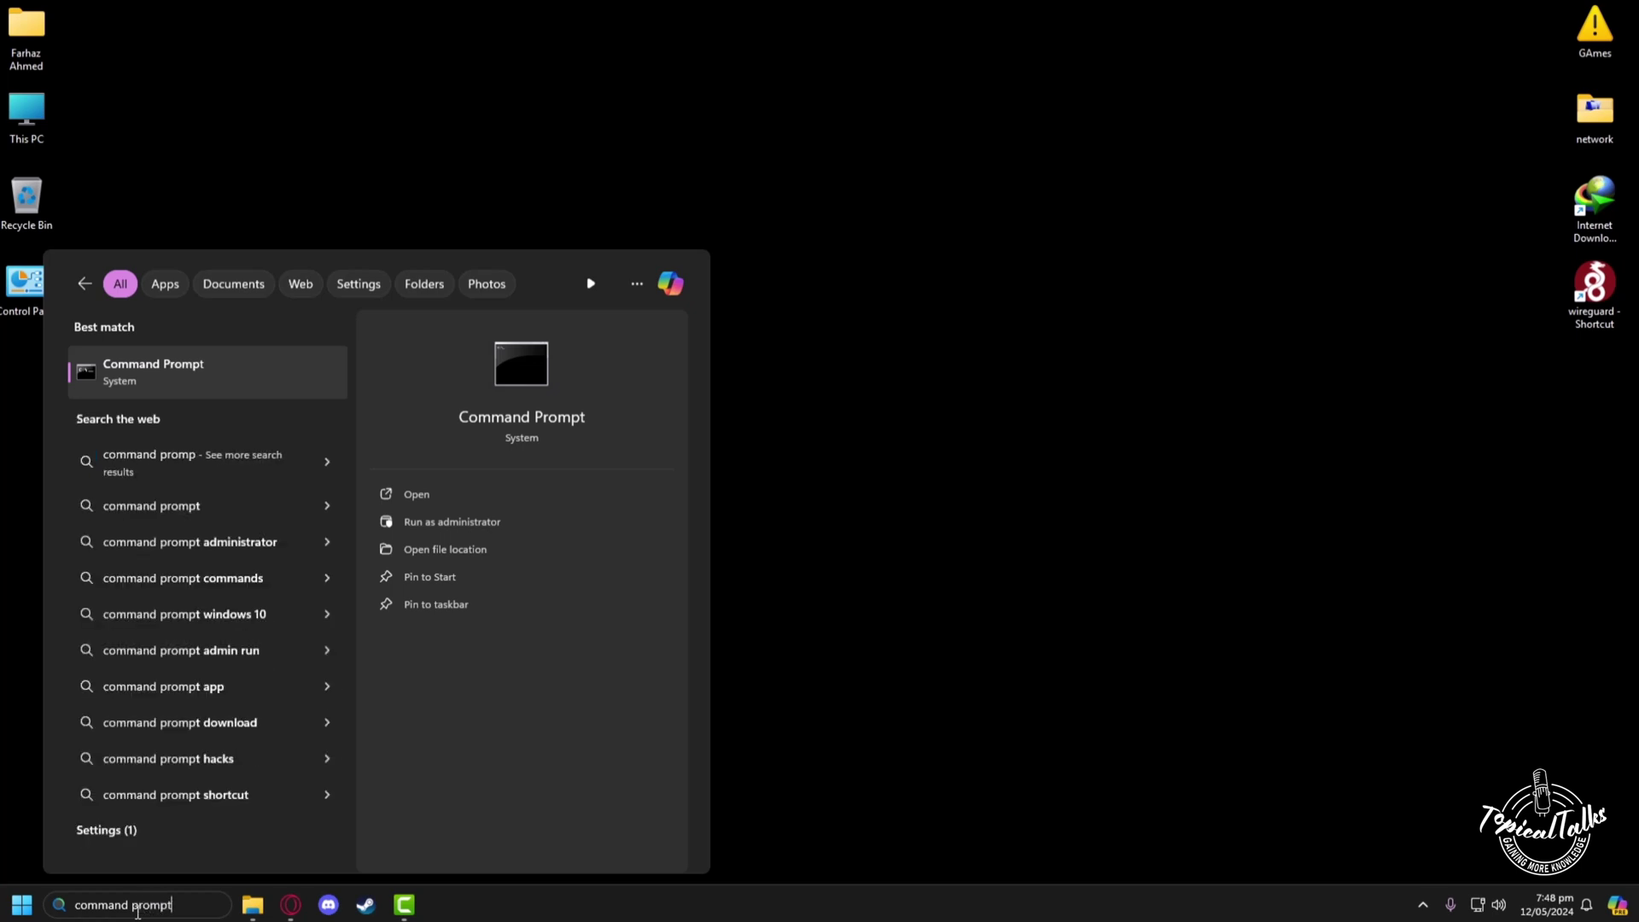
click(423, 495)
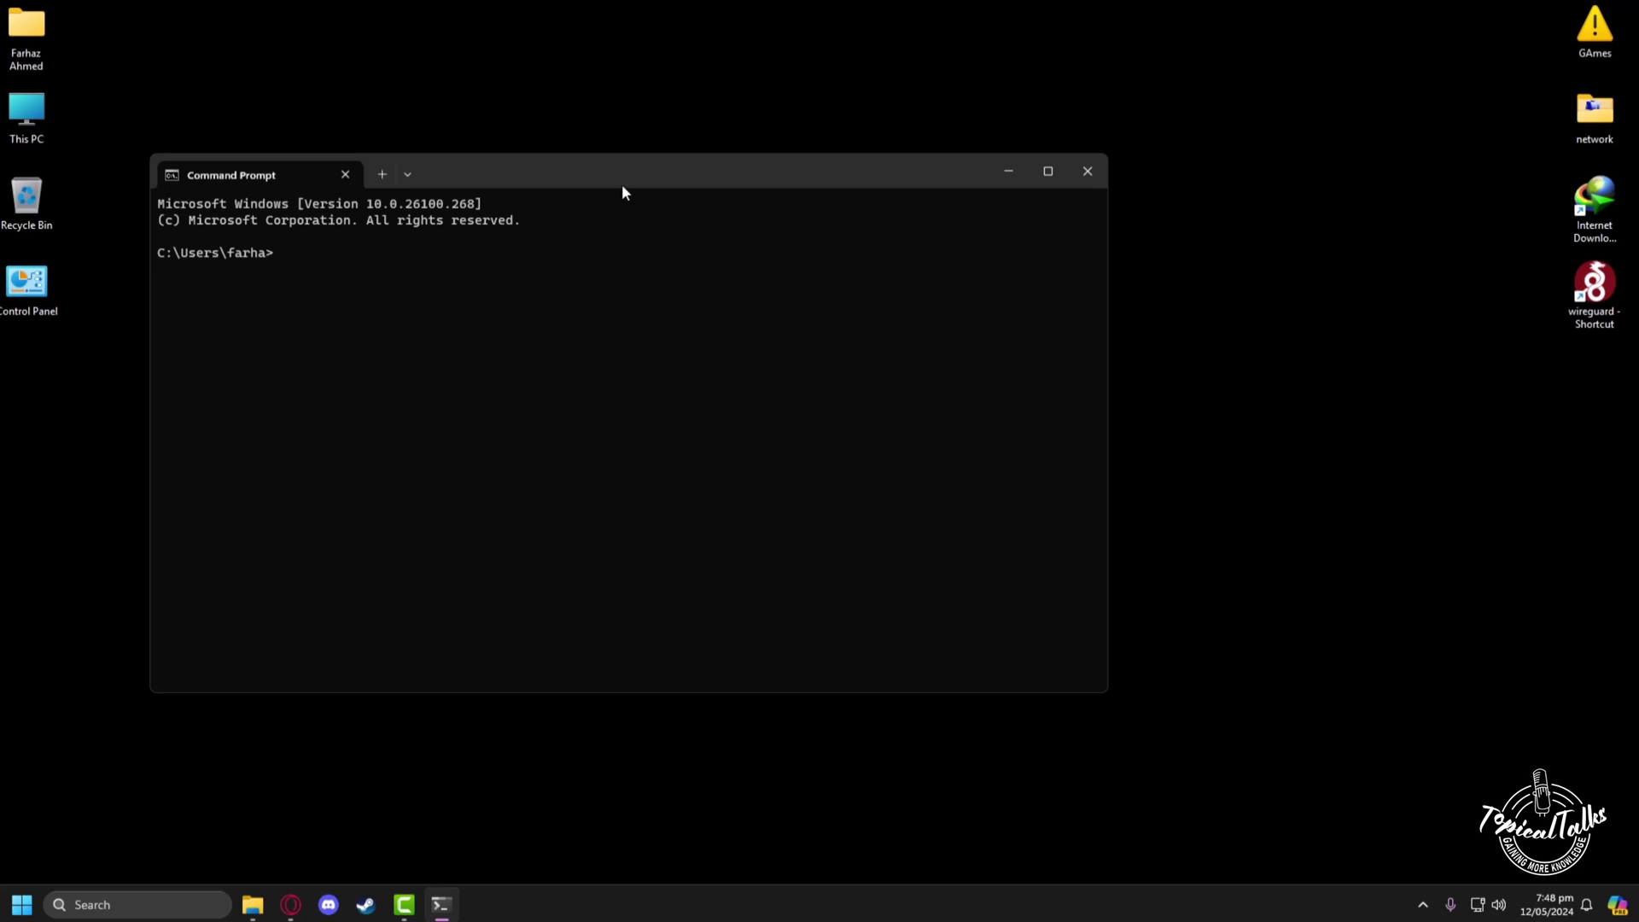
drag(622, 186, 808, 171)
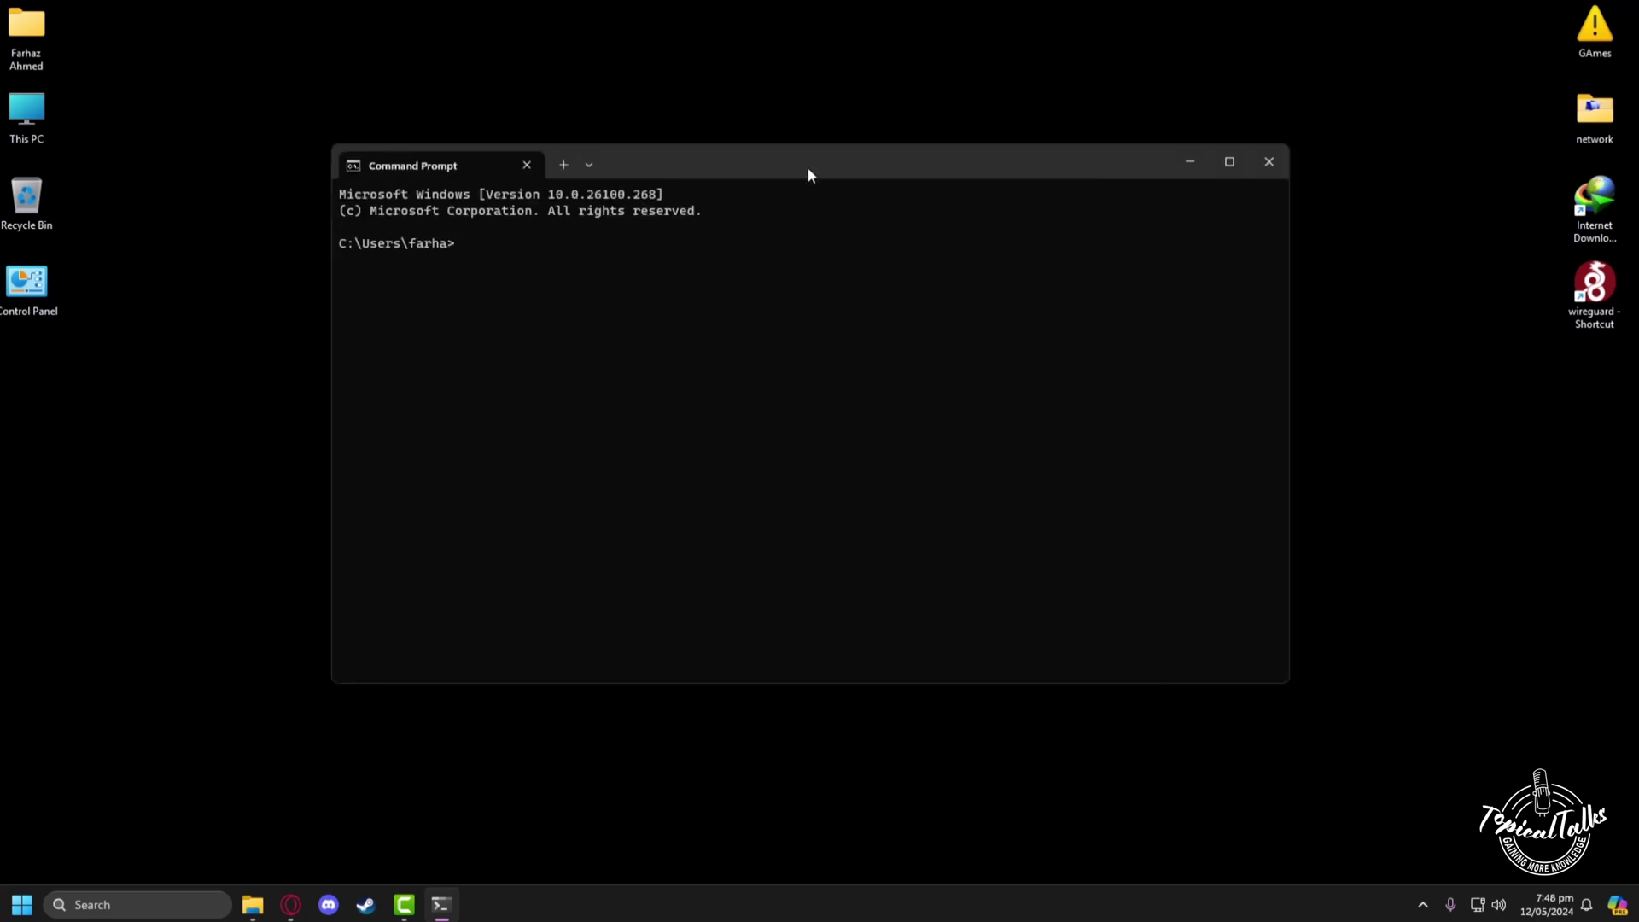
Step: Run 'ping roblox.com' (4 replies, about 63 ms, 0% loss) and close the console
text(ping roblox.com)
key(Return)
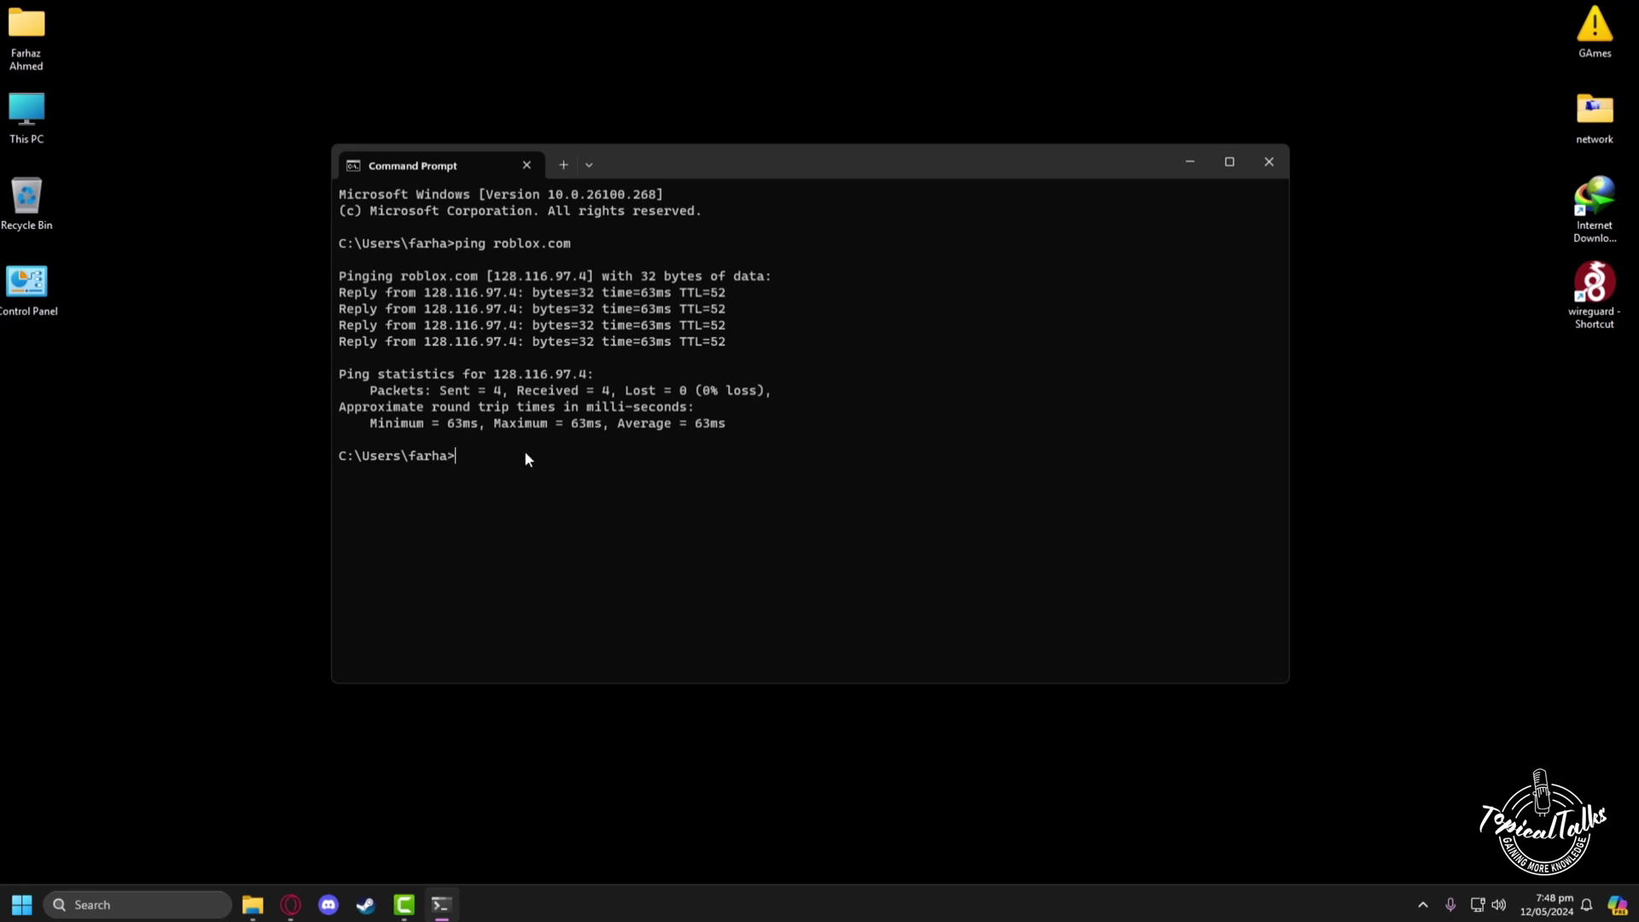
click(1269, 162)
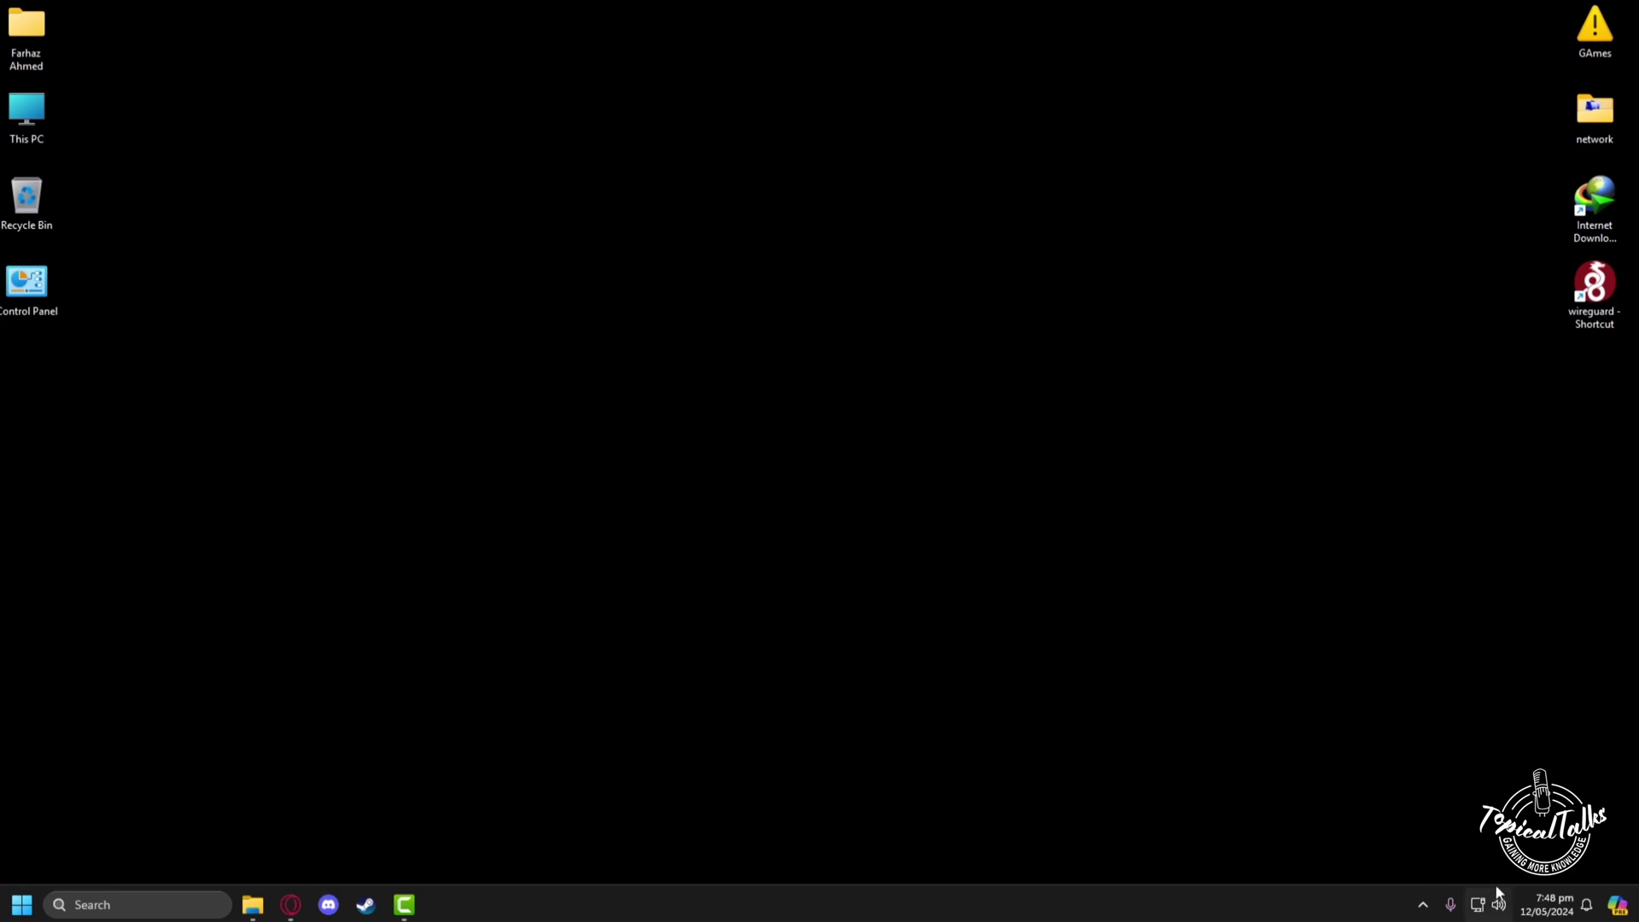
click(136, 907)
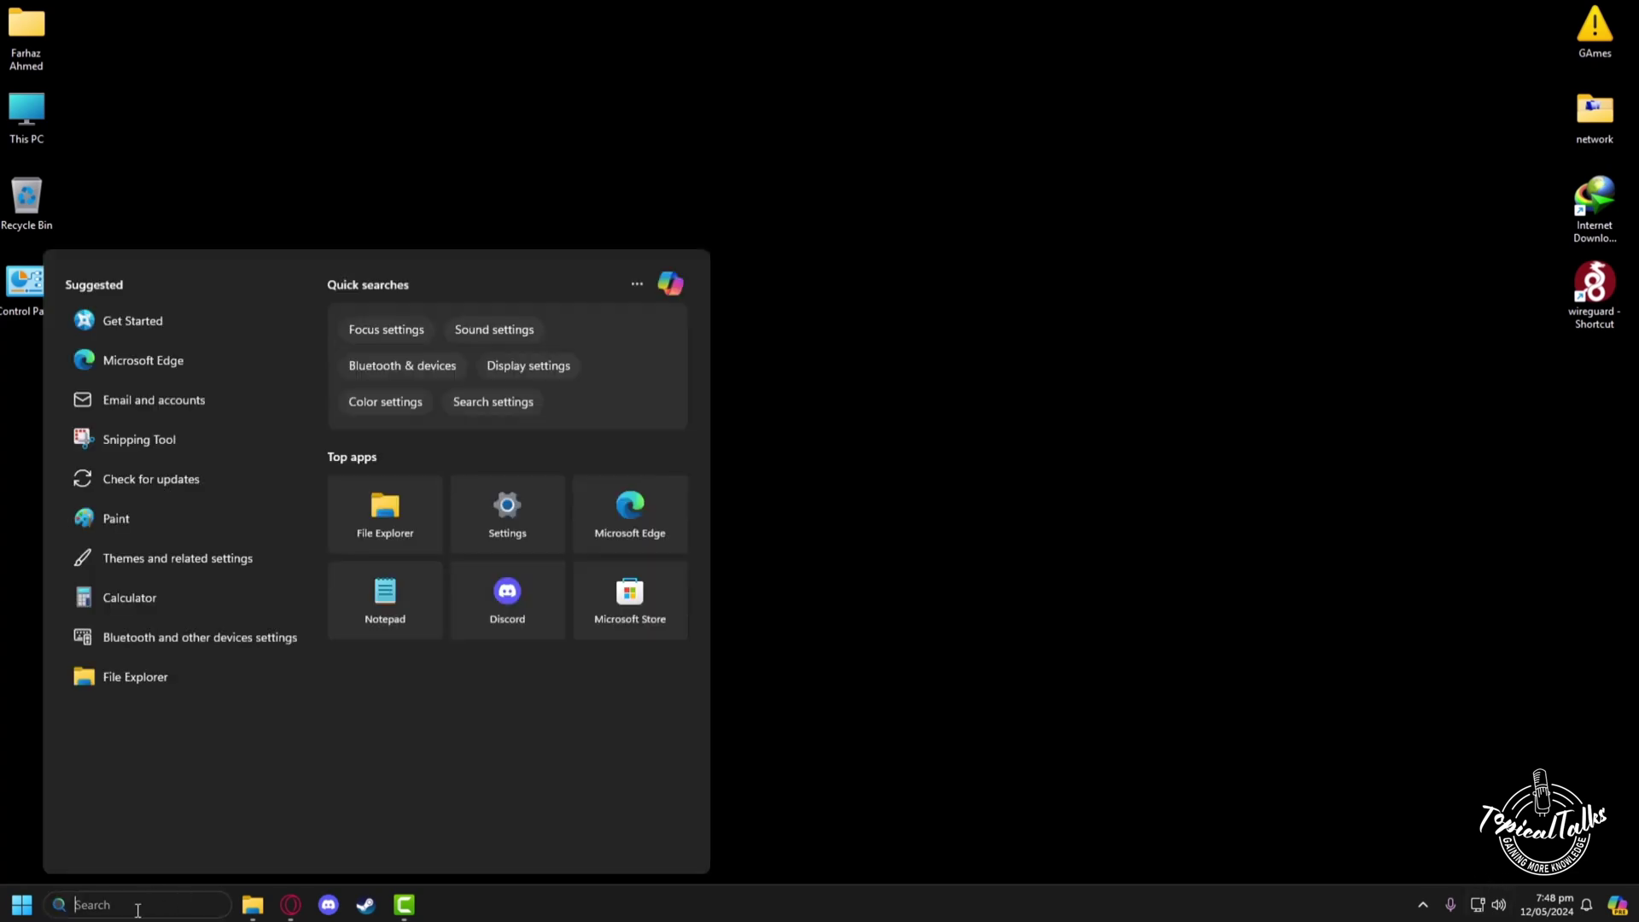
text(control Panel)
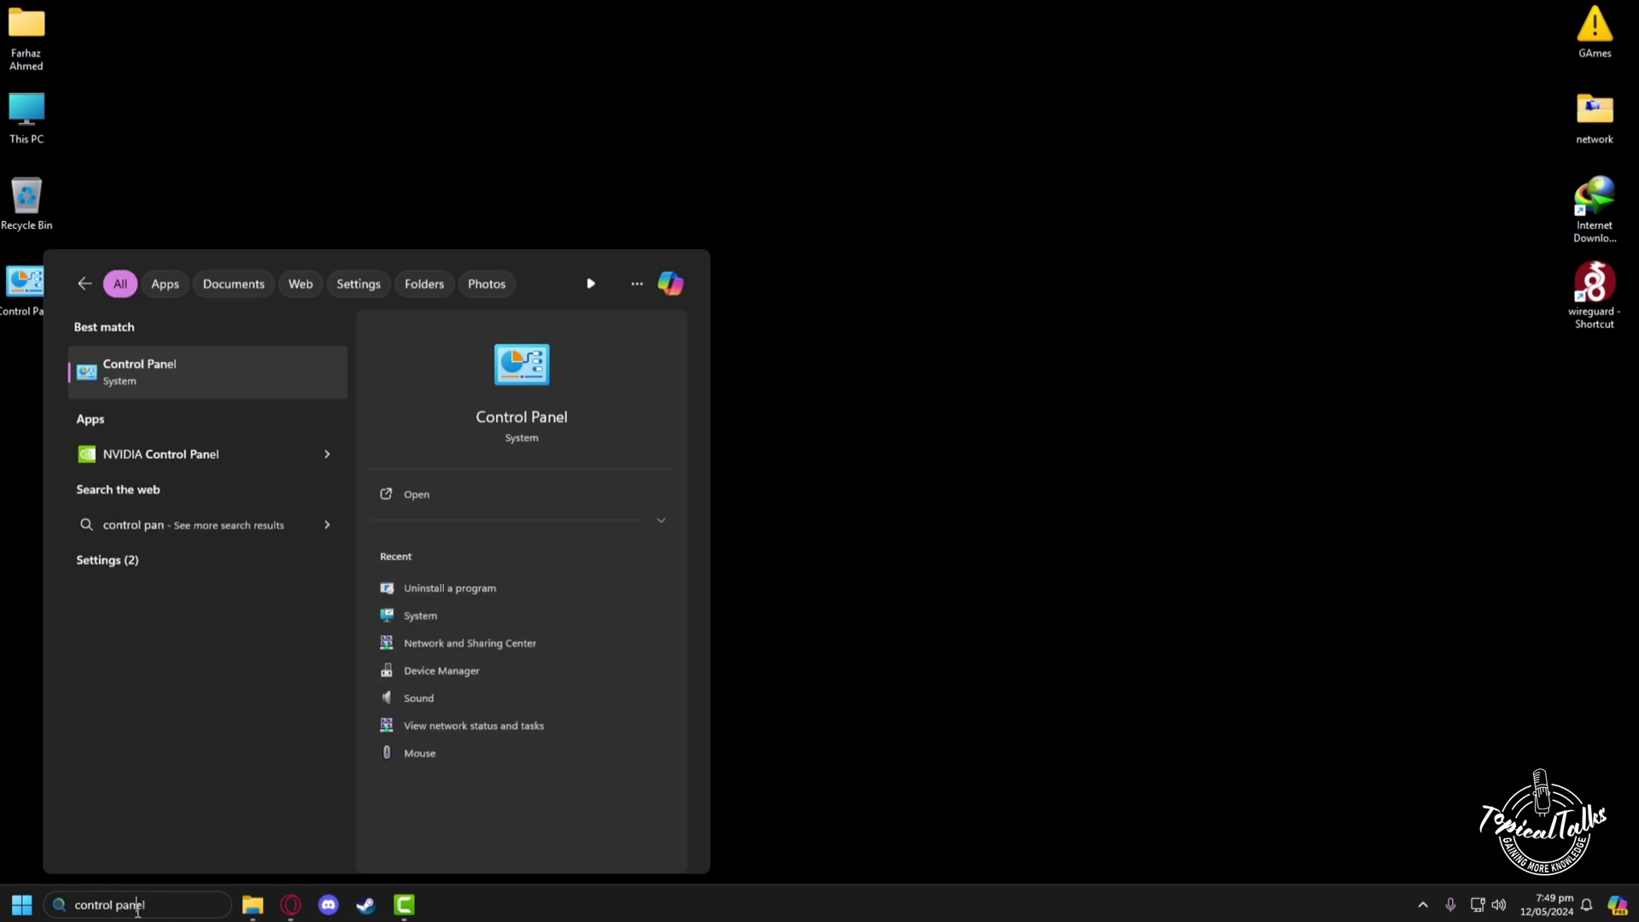
click(437, 490)
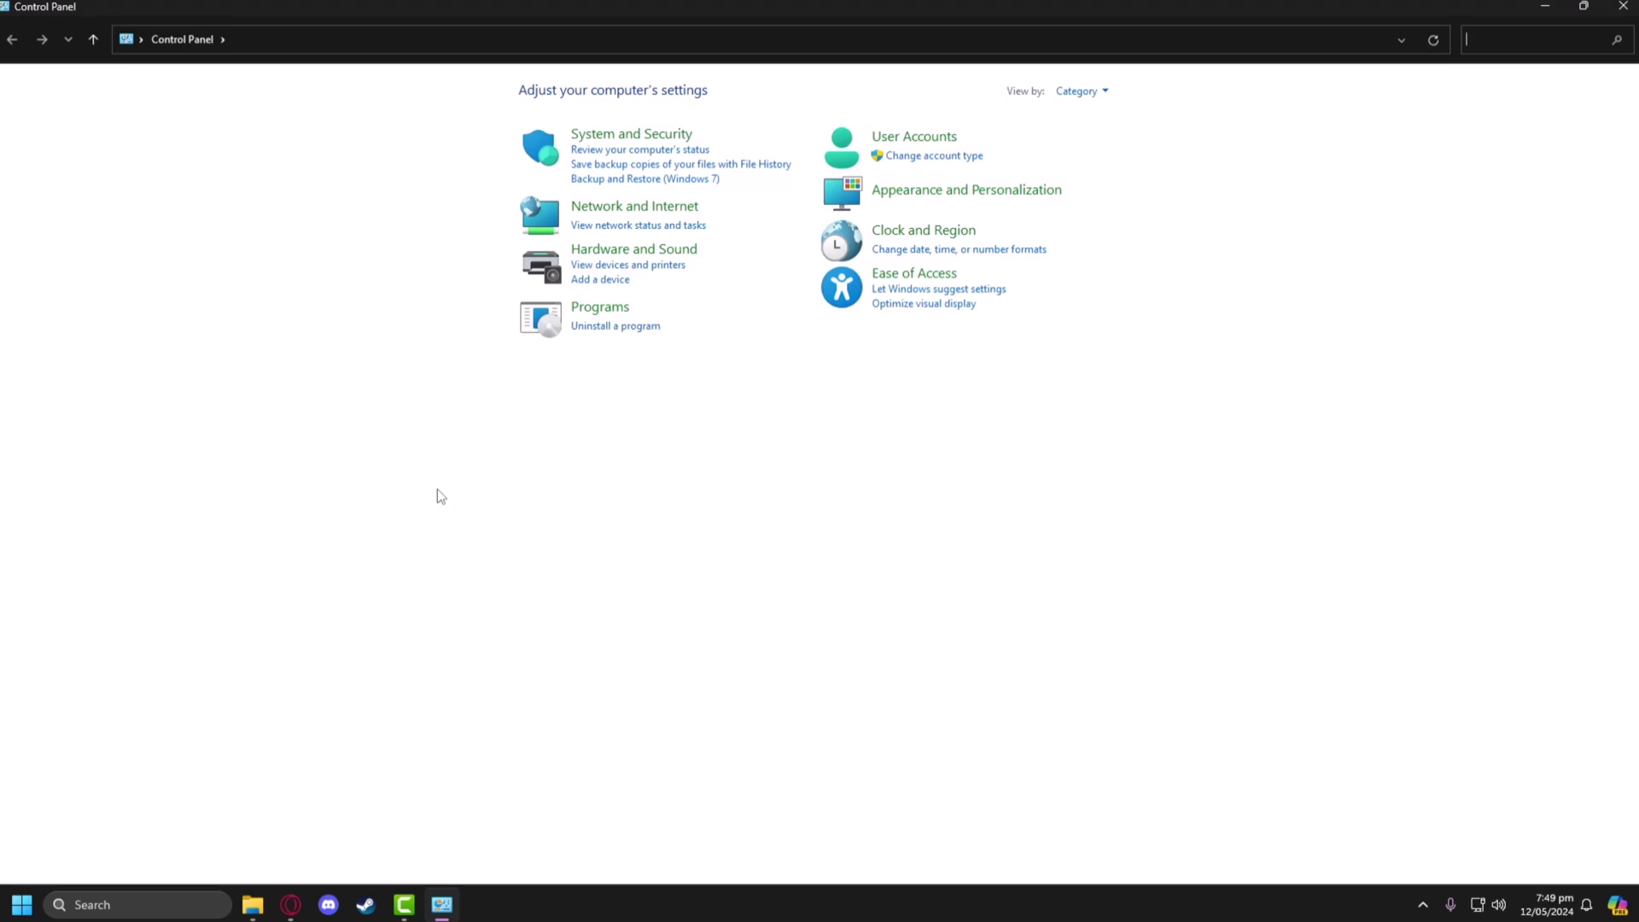
click(662, 212)
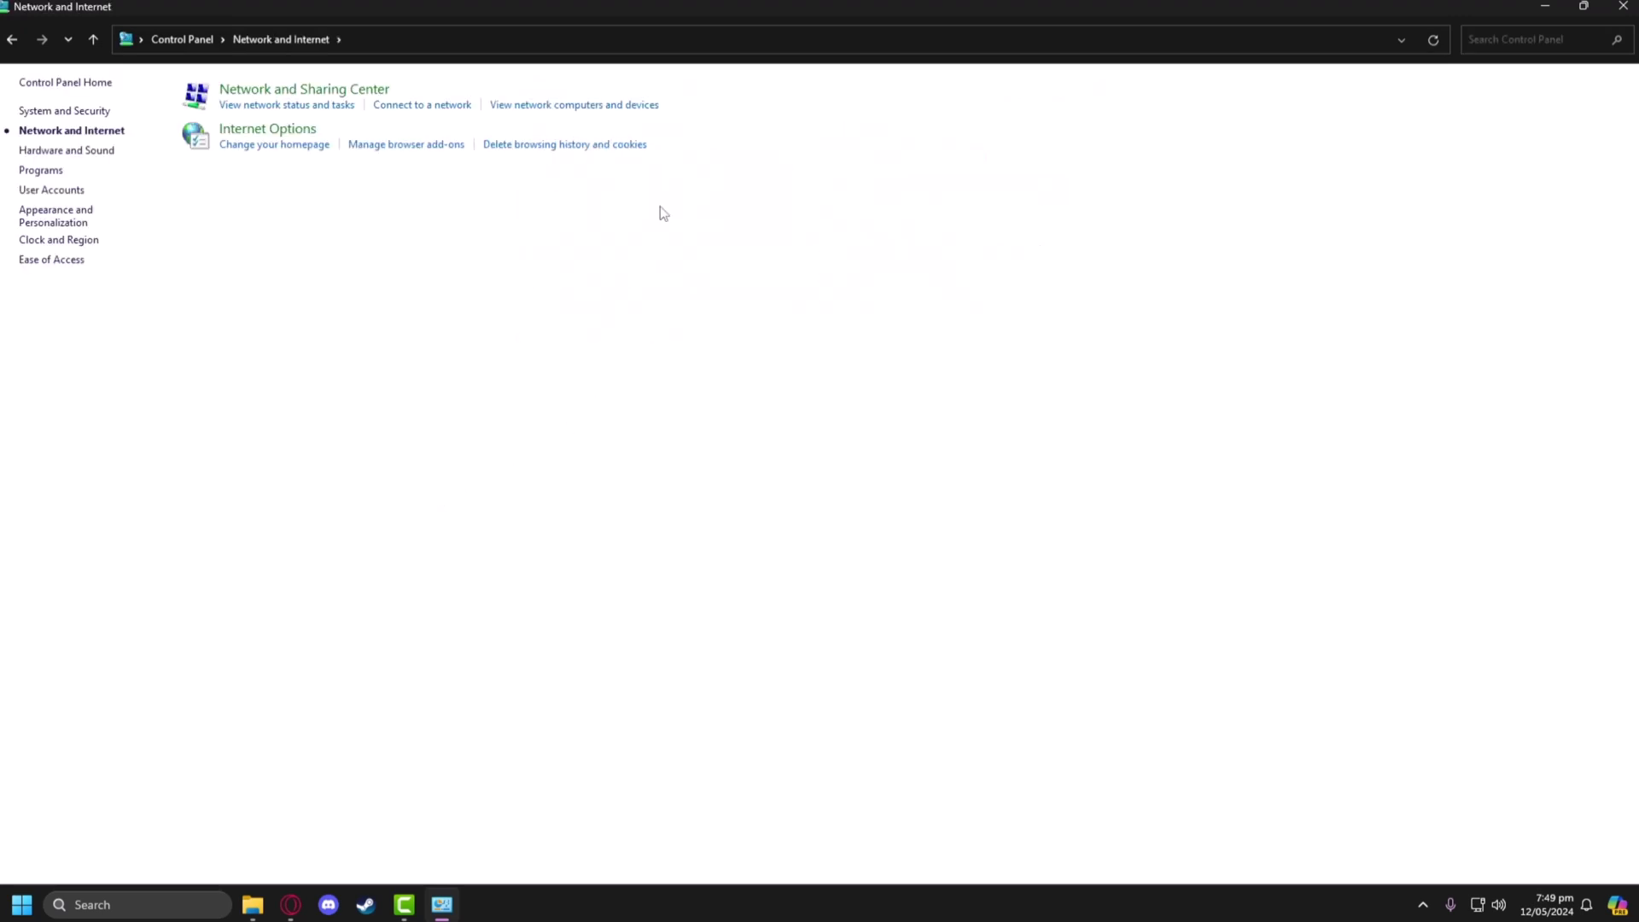
click(259, 91)
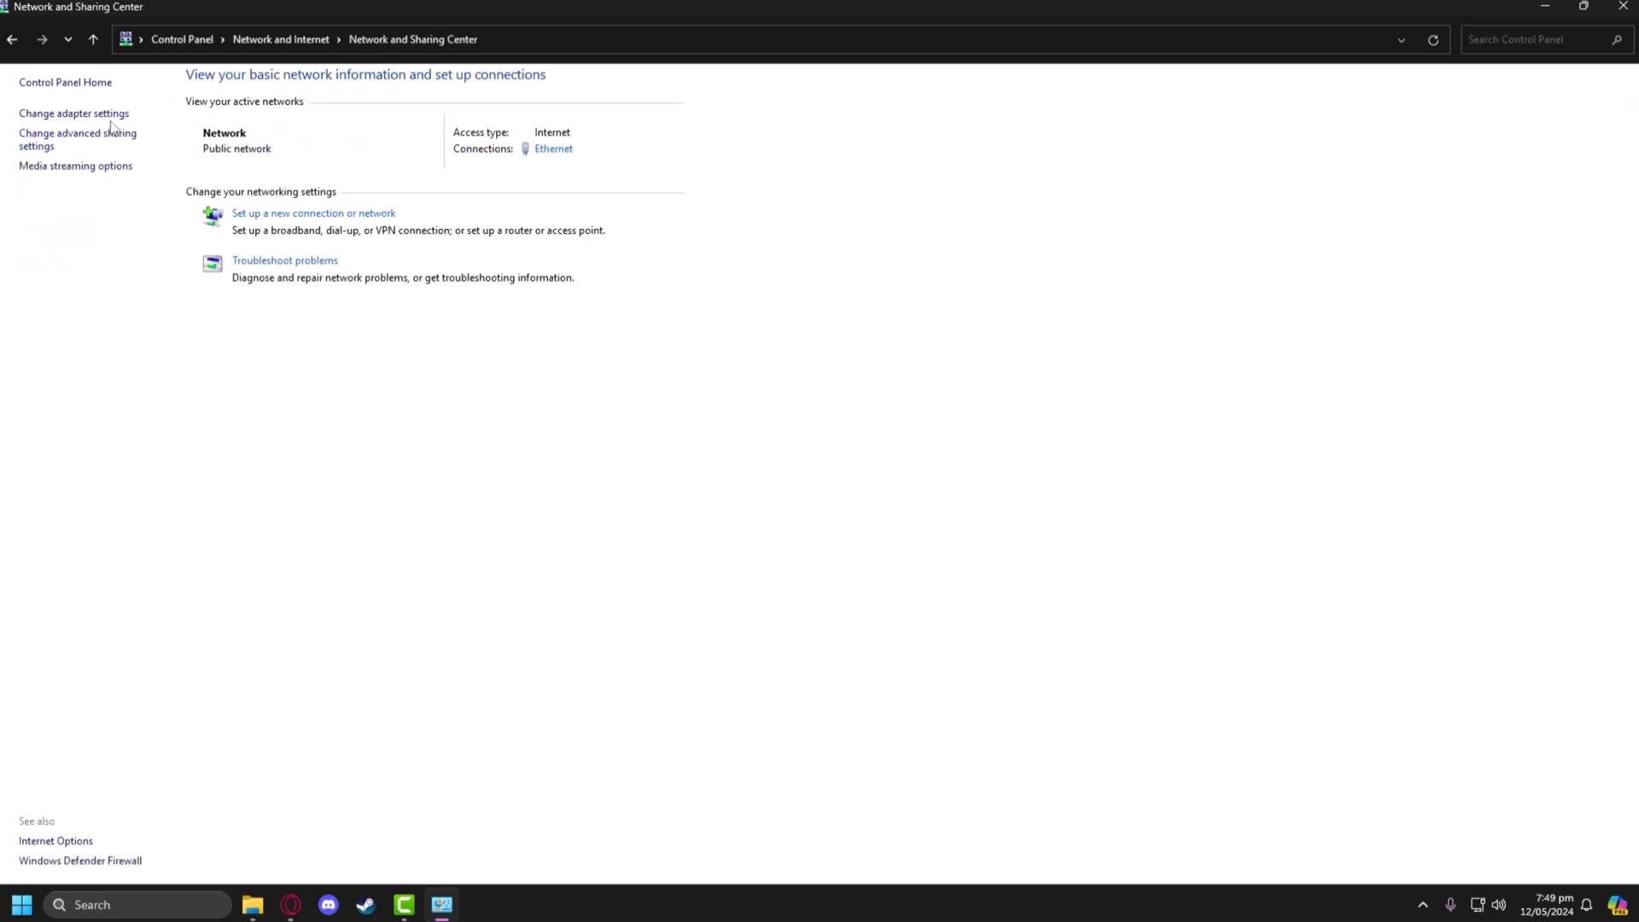
click(80, 115)
click(1623, 6)
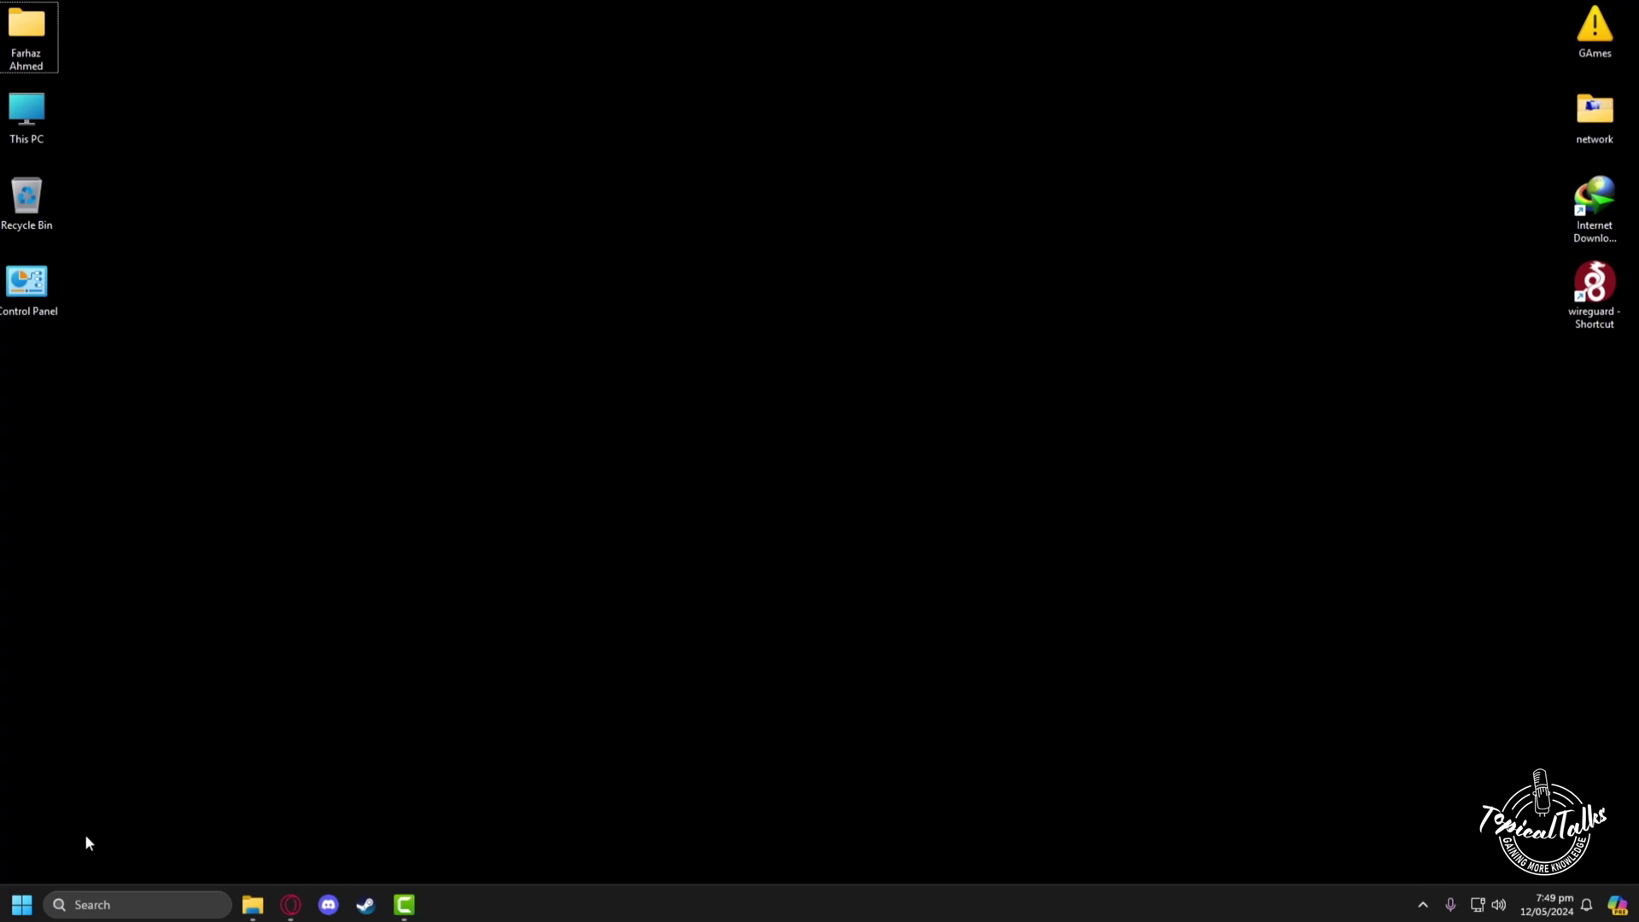
Step: Switch 'Allow VPN over metered networks' Off on the Network & internet VPN page, then close Settings
right_click(18, 910)
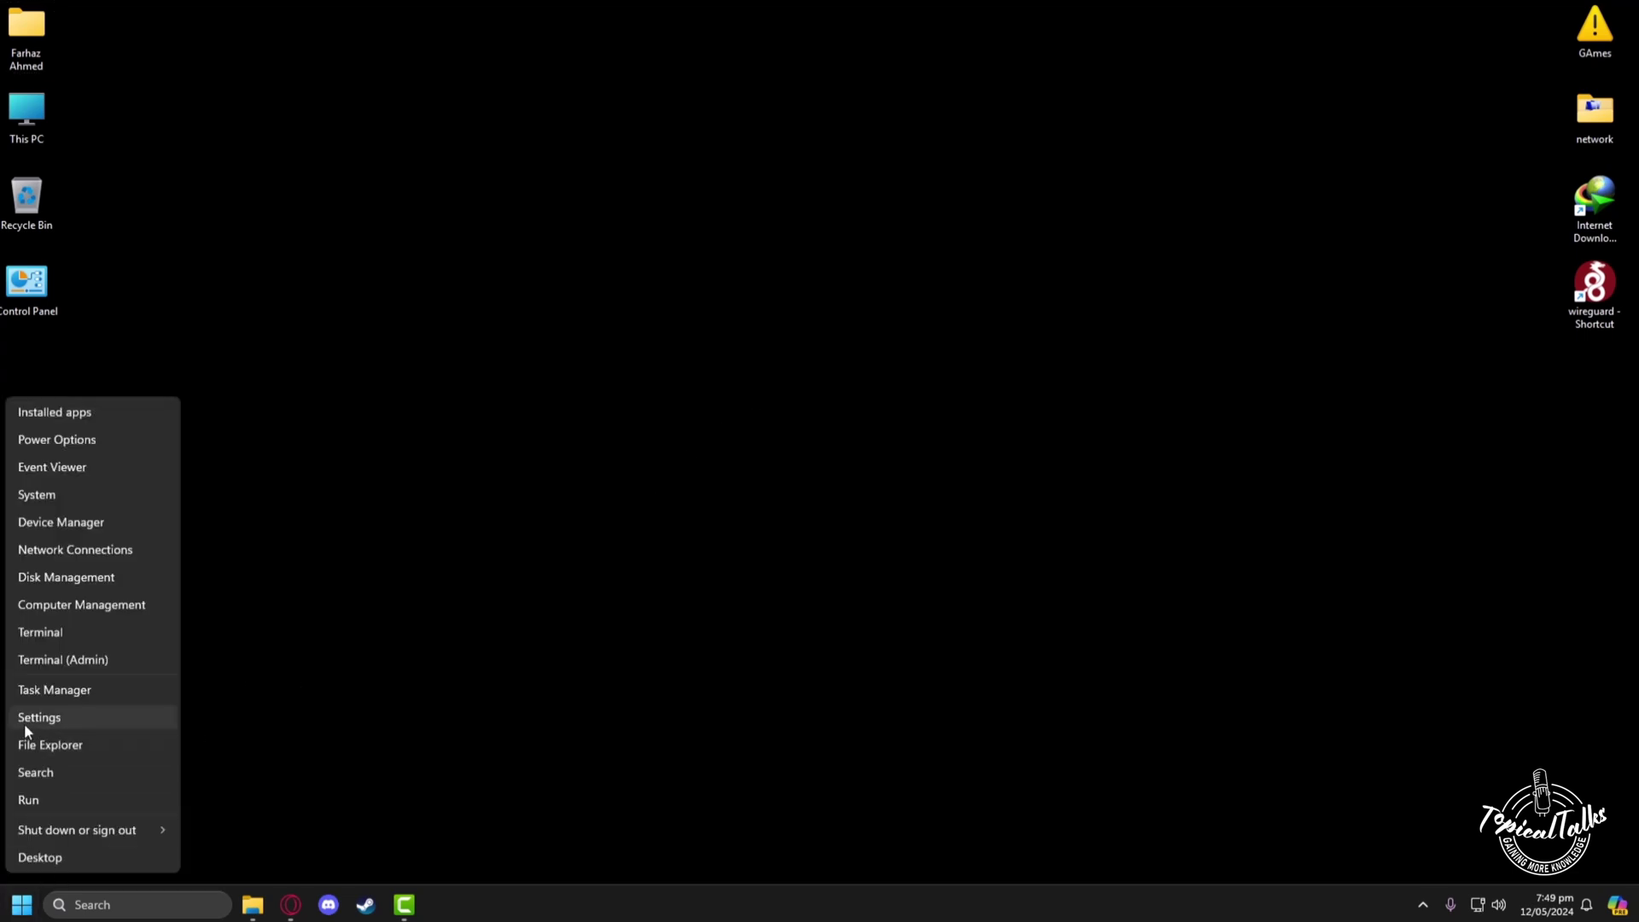
click(49, 718)
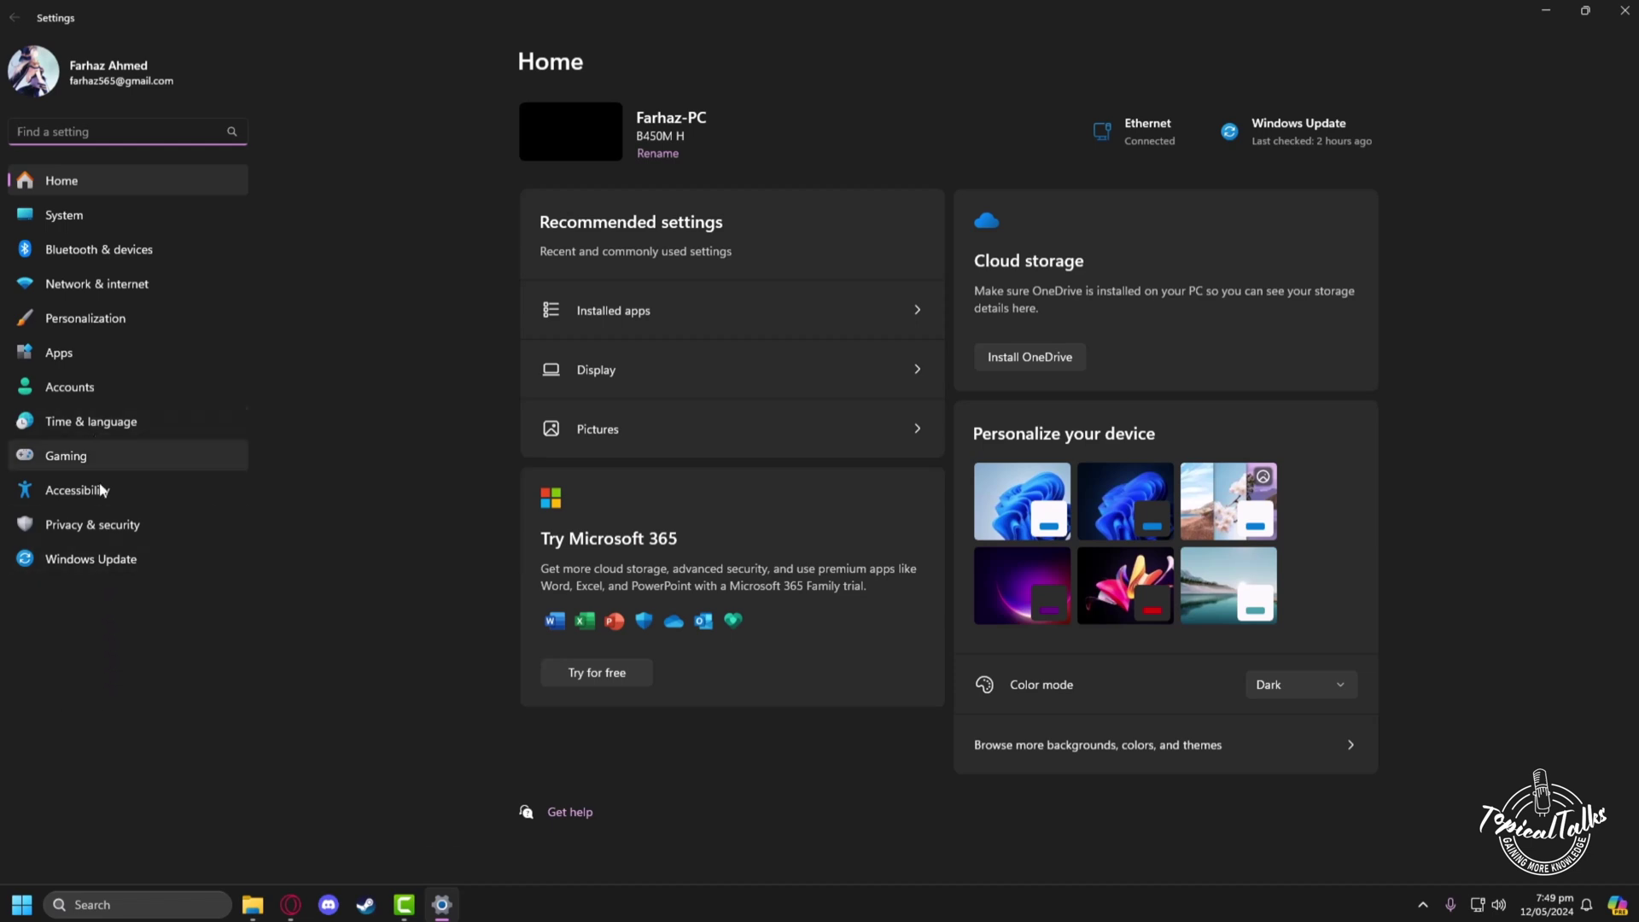
click(94, 286)
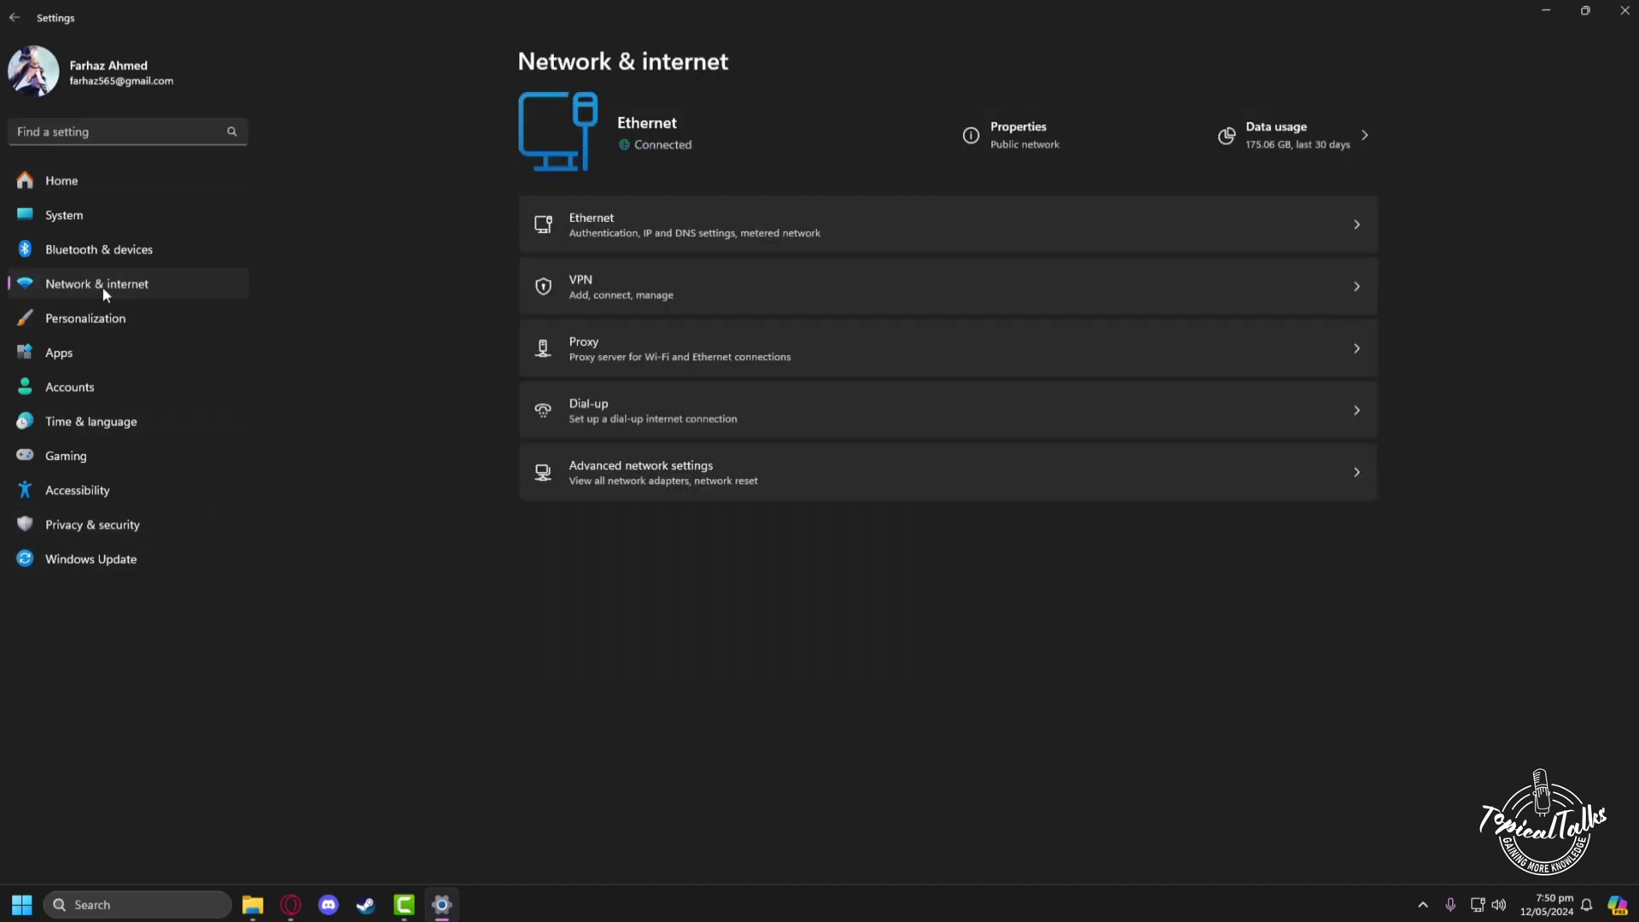
click(580, 295)
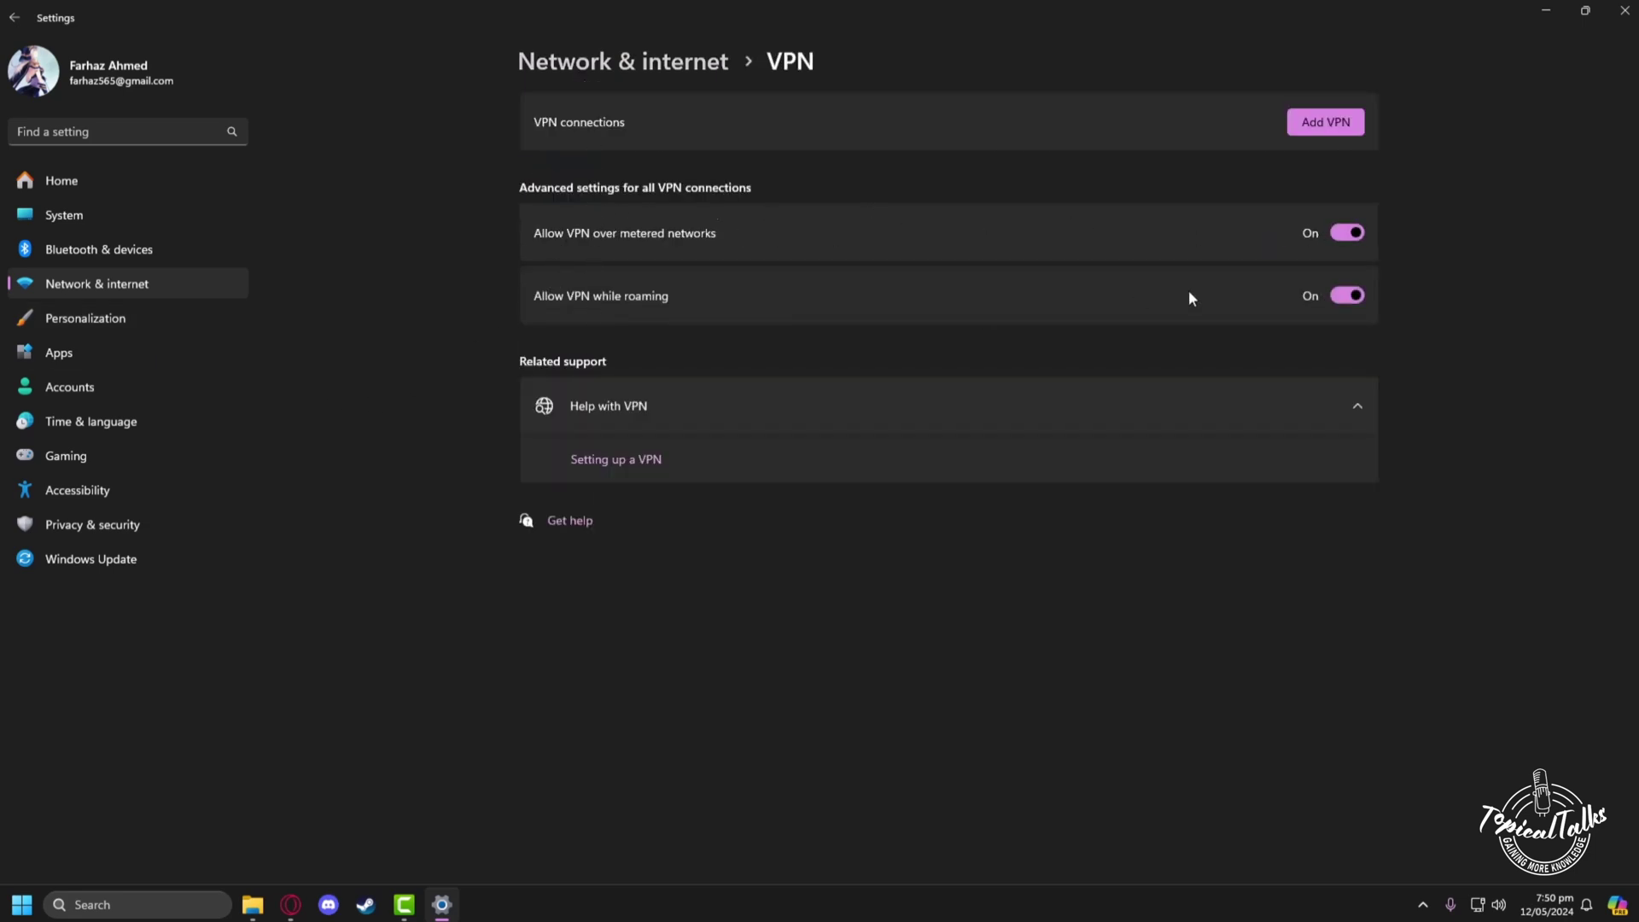
click(1343, 238)
click(1631, 17)
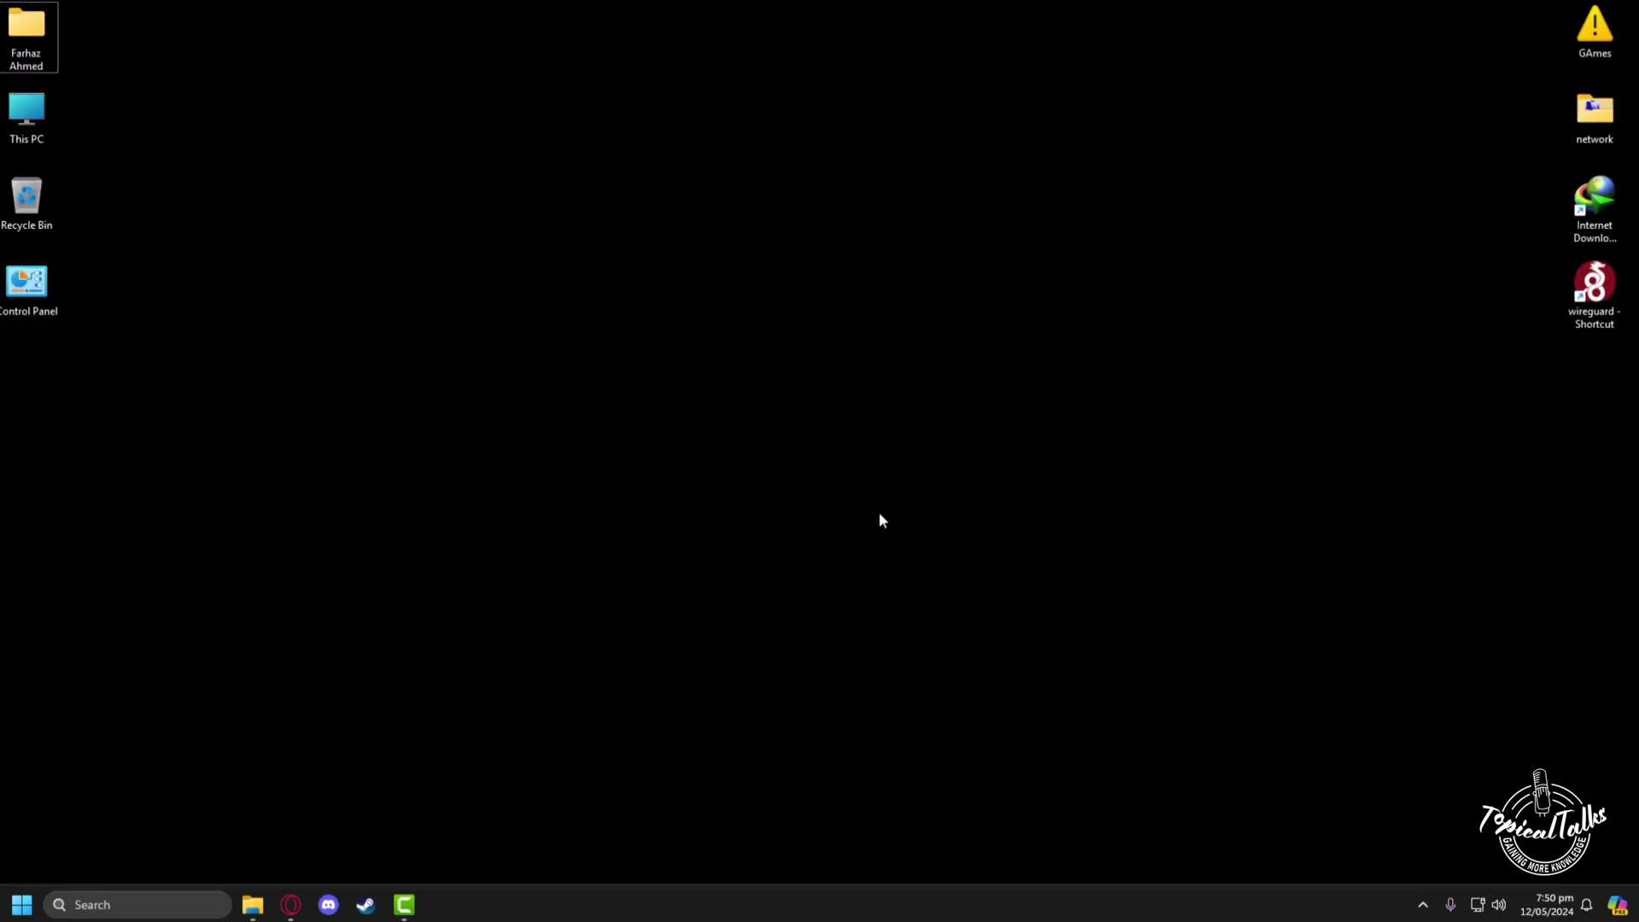
Step: From Control Panel's System and Security firewall page, open Advanced settings maximized
click(148, 906)
text(control panel)
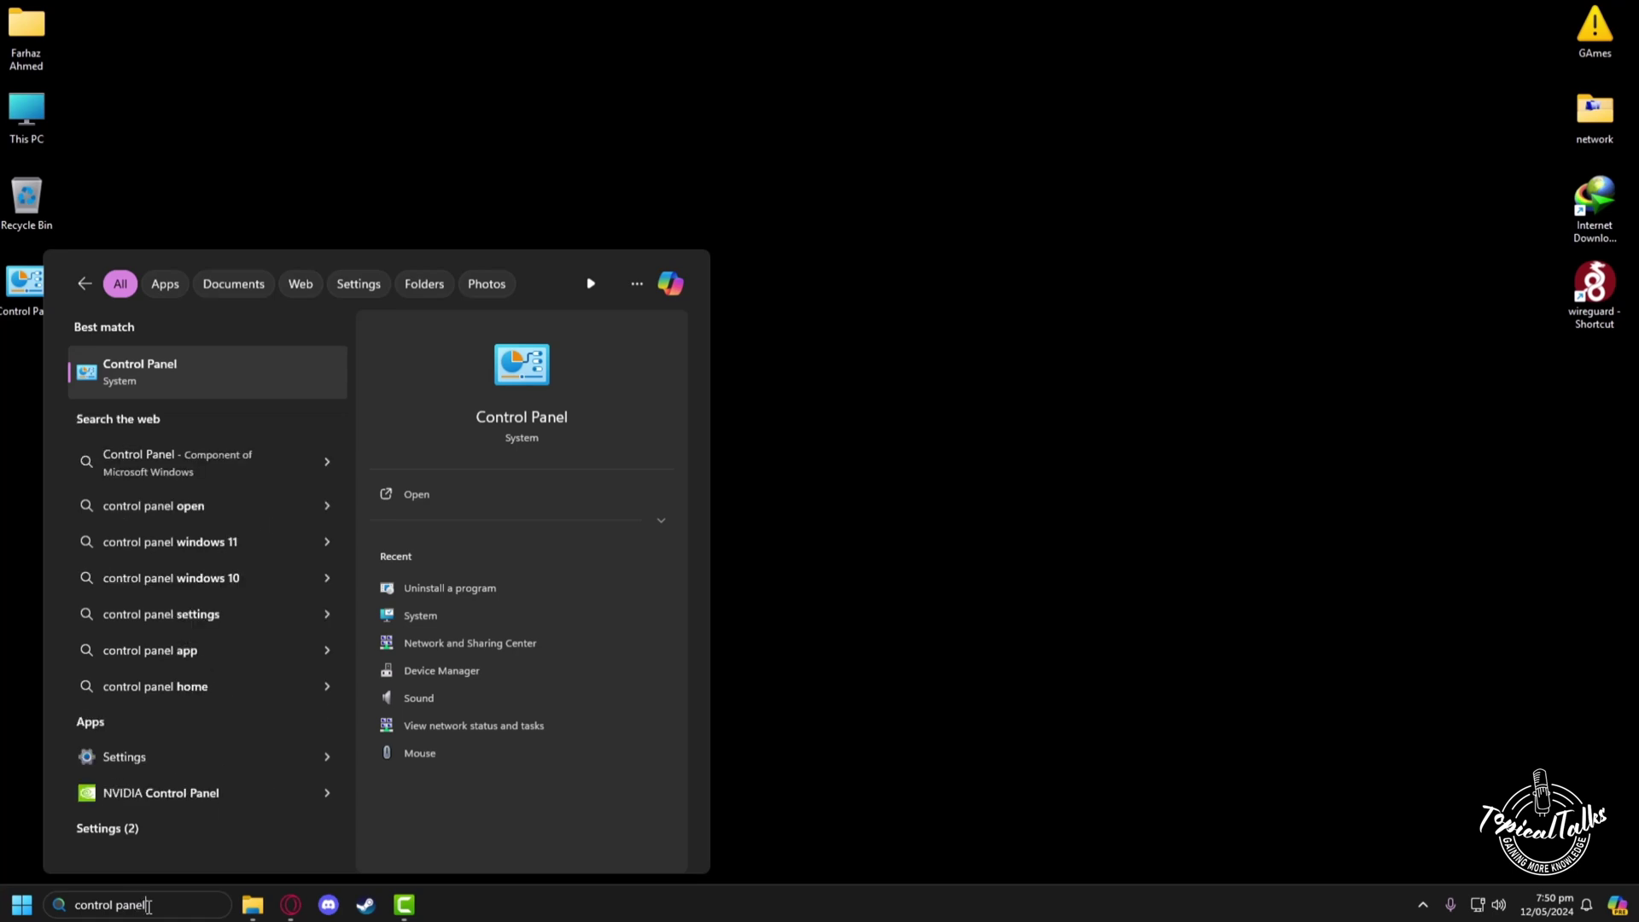
click(406, 503)
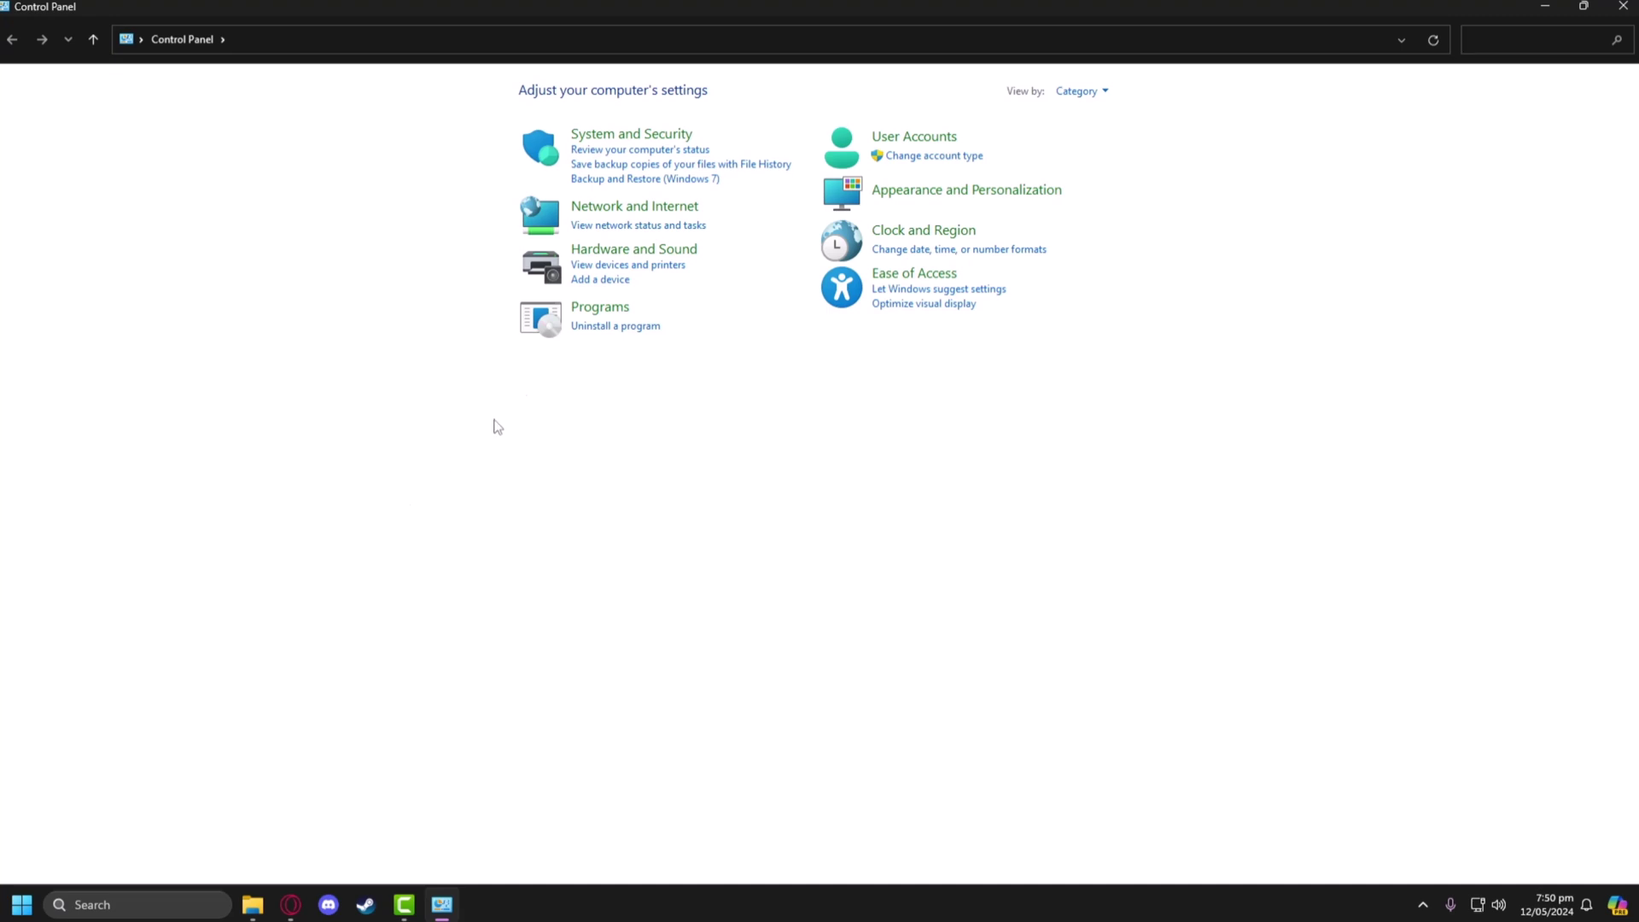
click(633, 138)
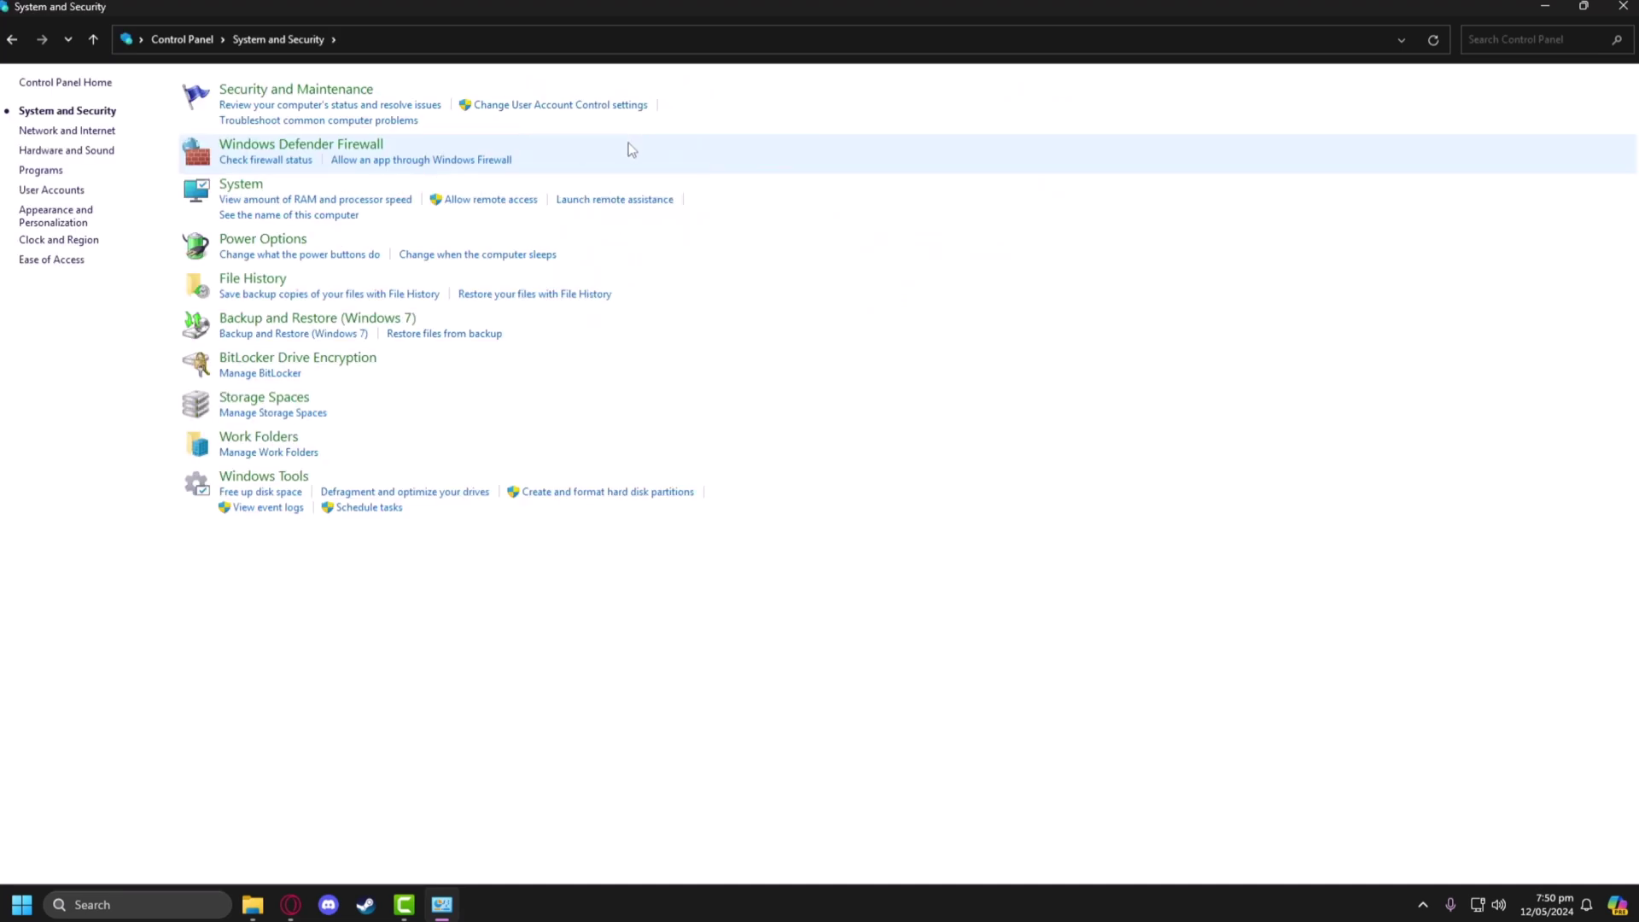
click(260, 147)
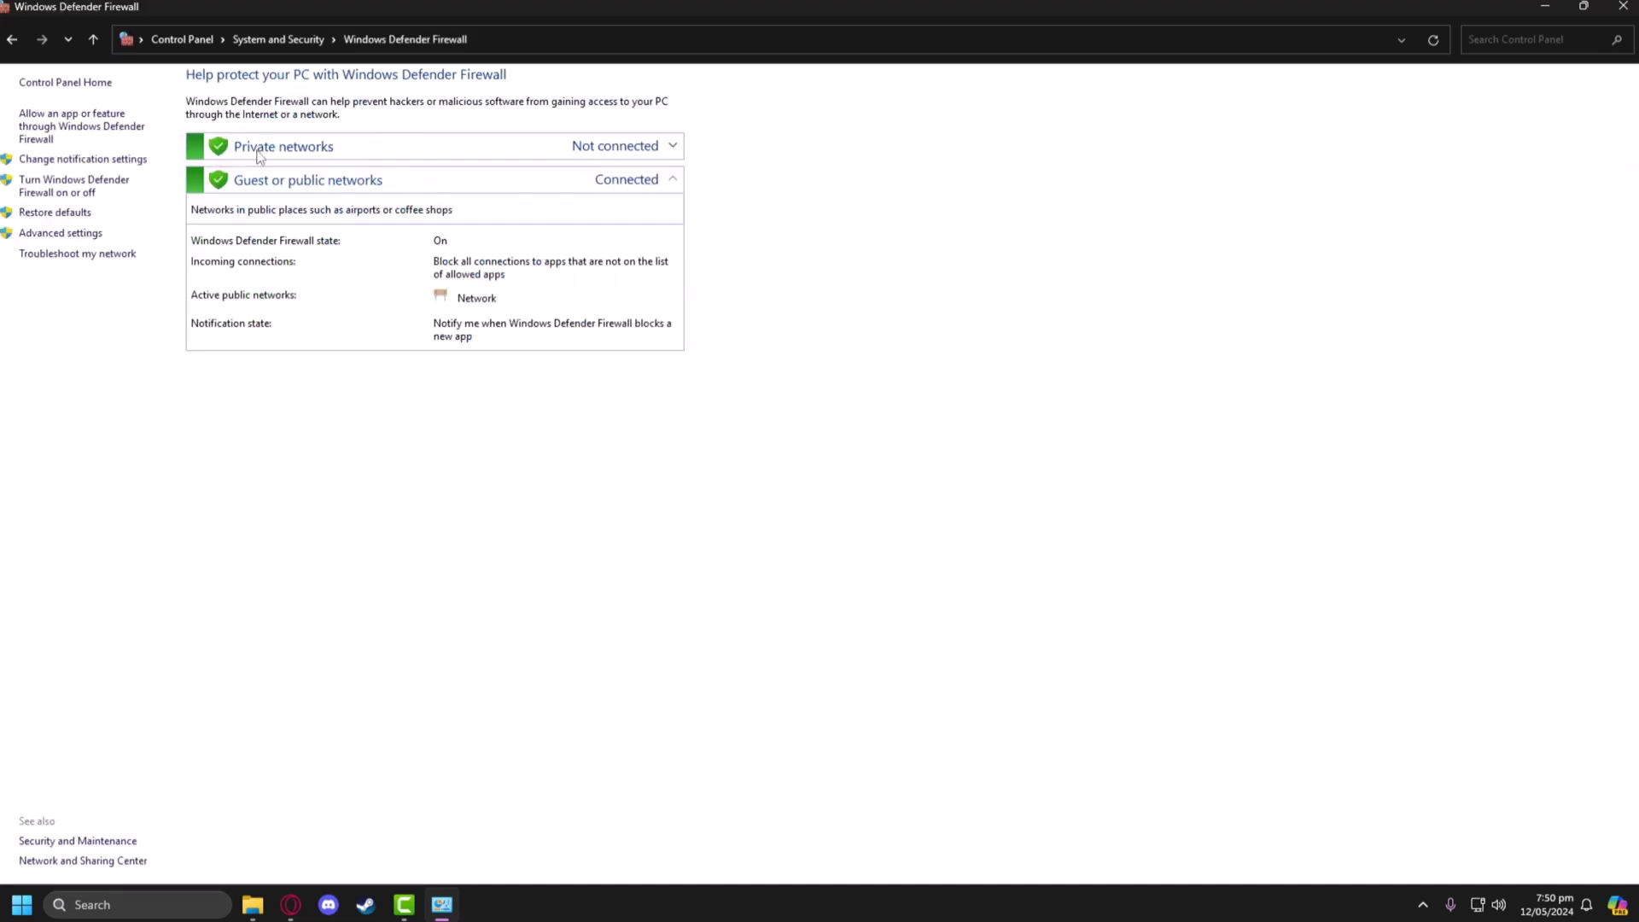
click(50, 236)
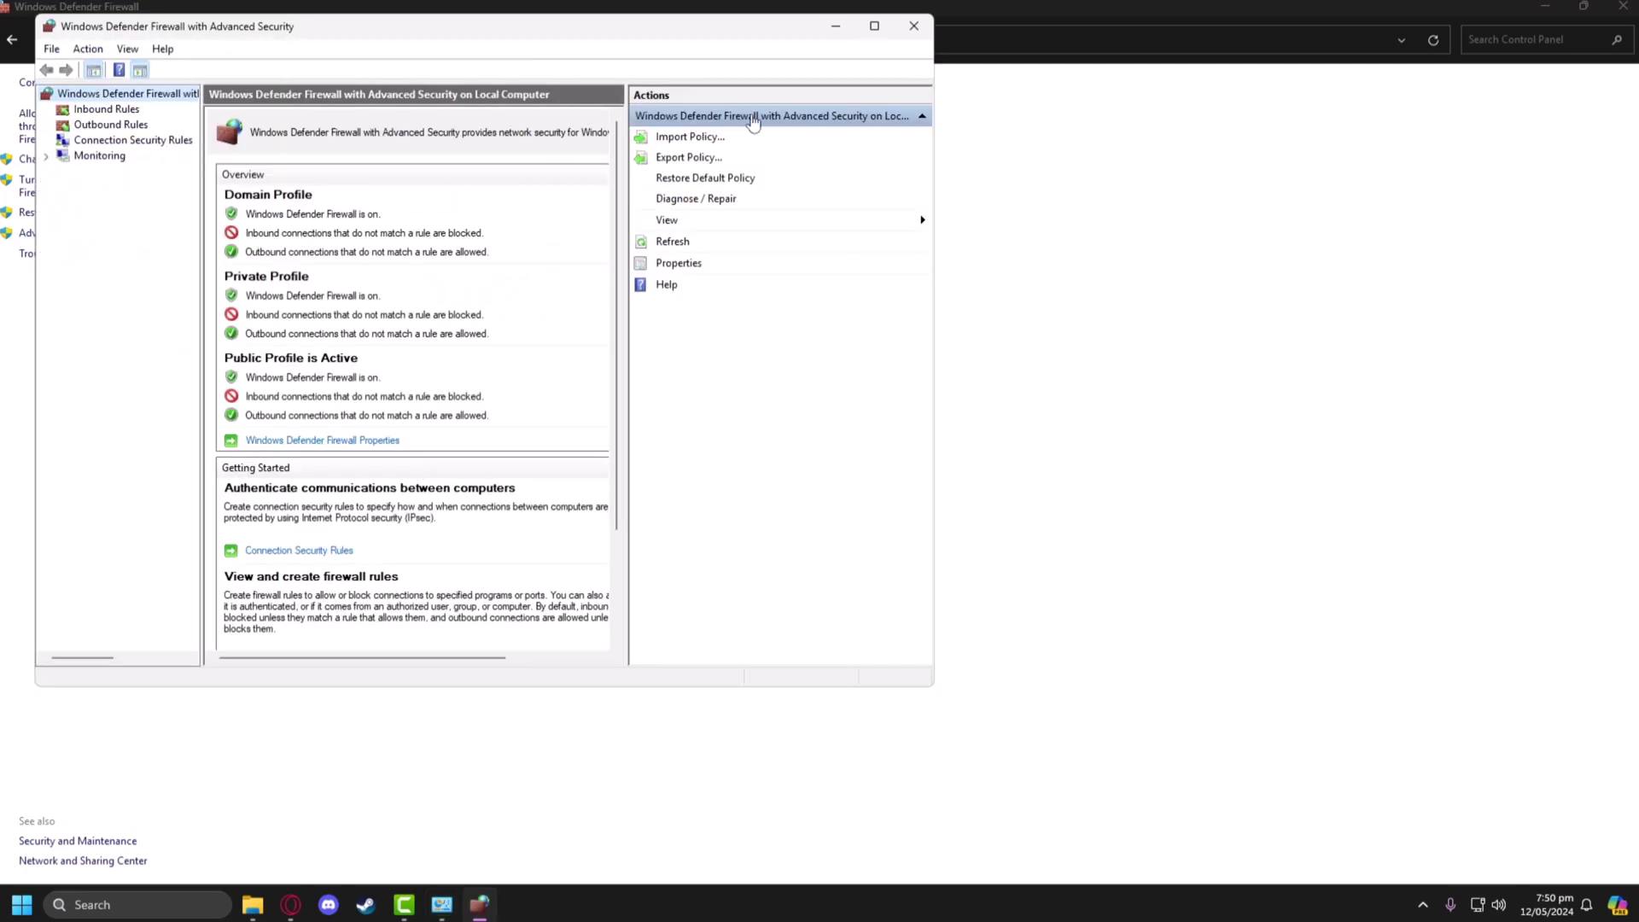
click(873, 26)
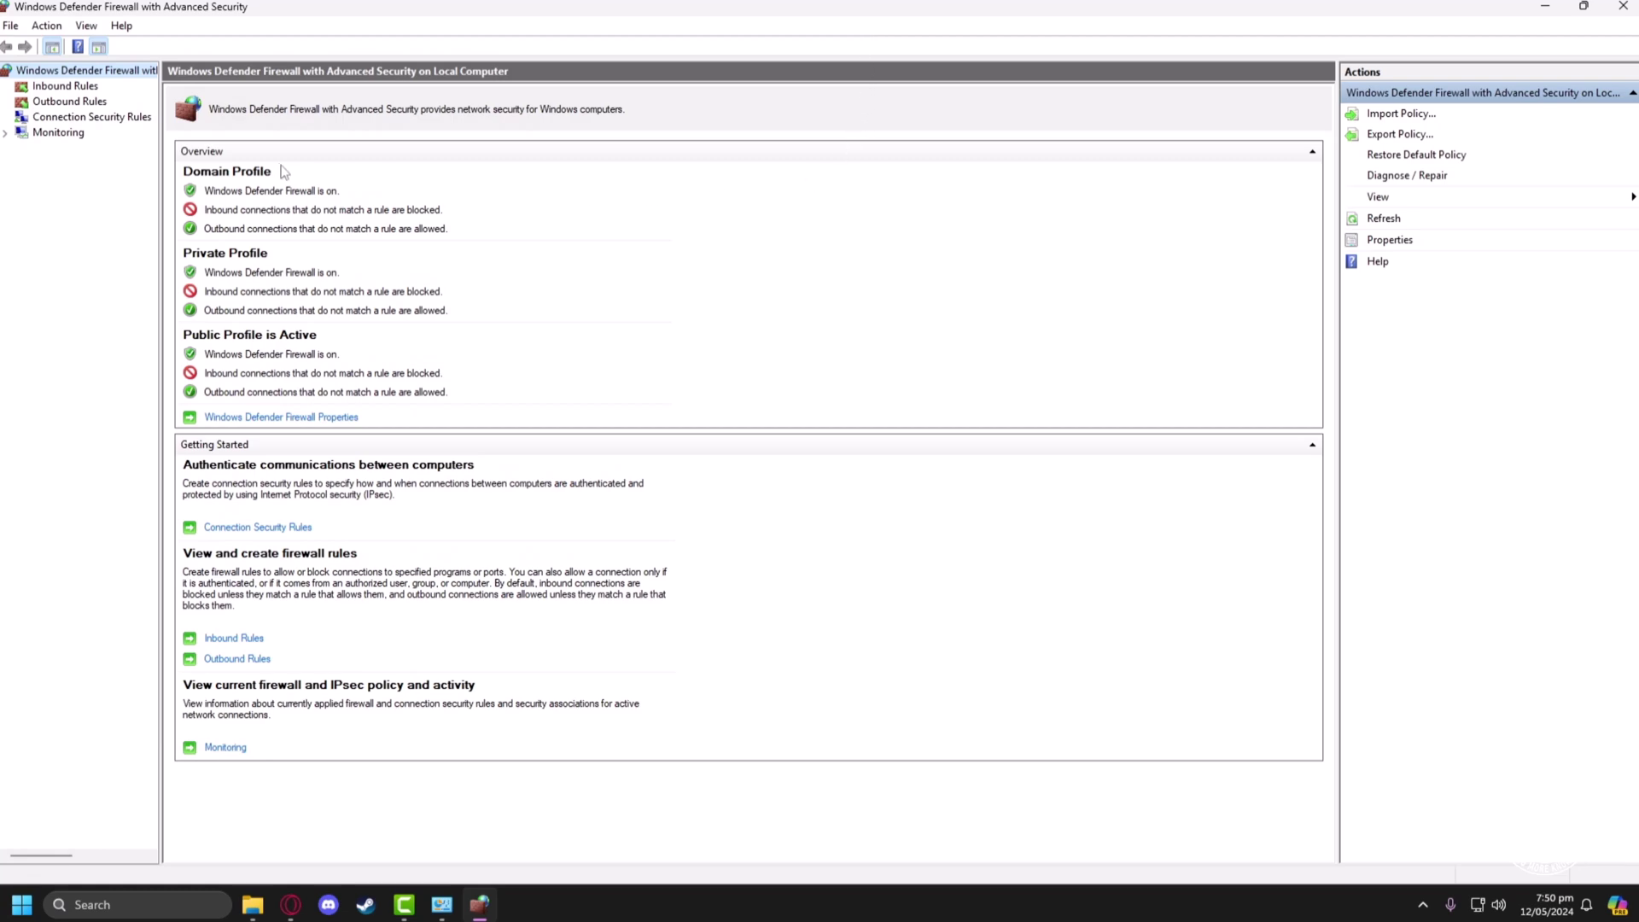
Step: Start a new inbound rule of type Port
click(57, 87)
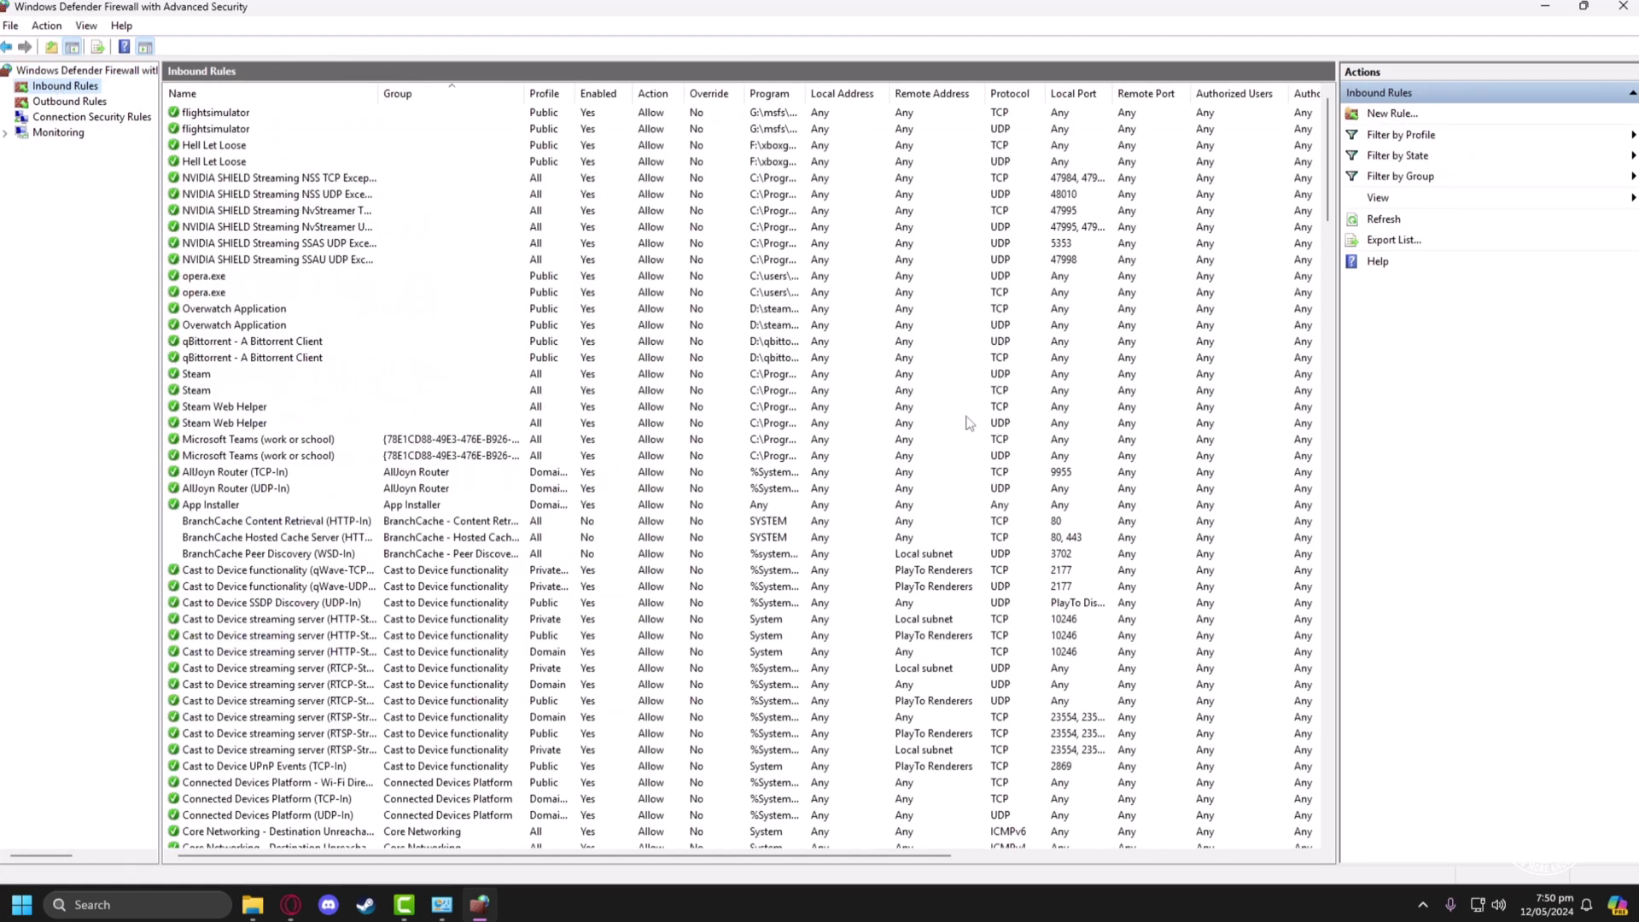
click(1396, 114)
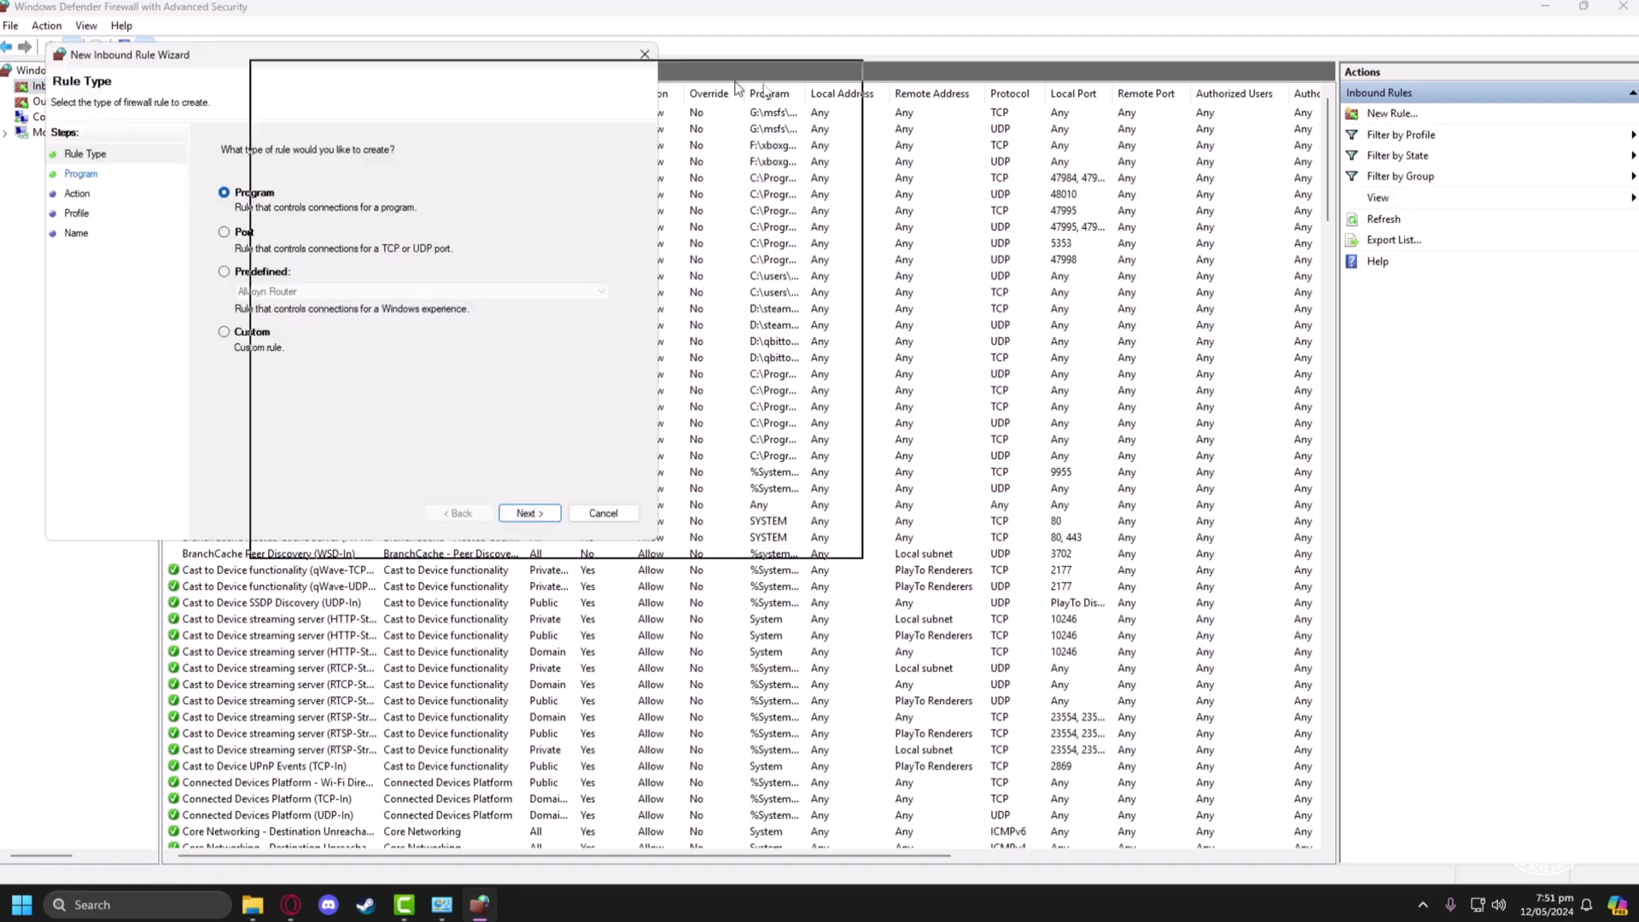
drag(530, 62, 893, 109)
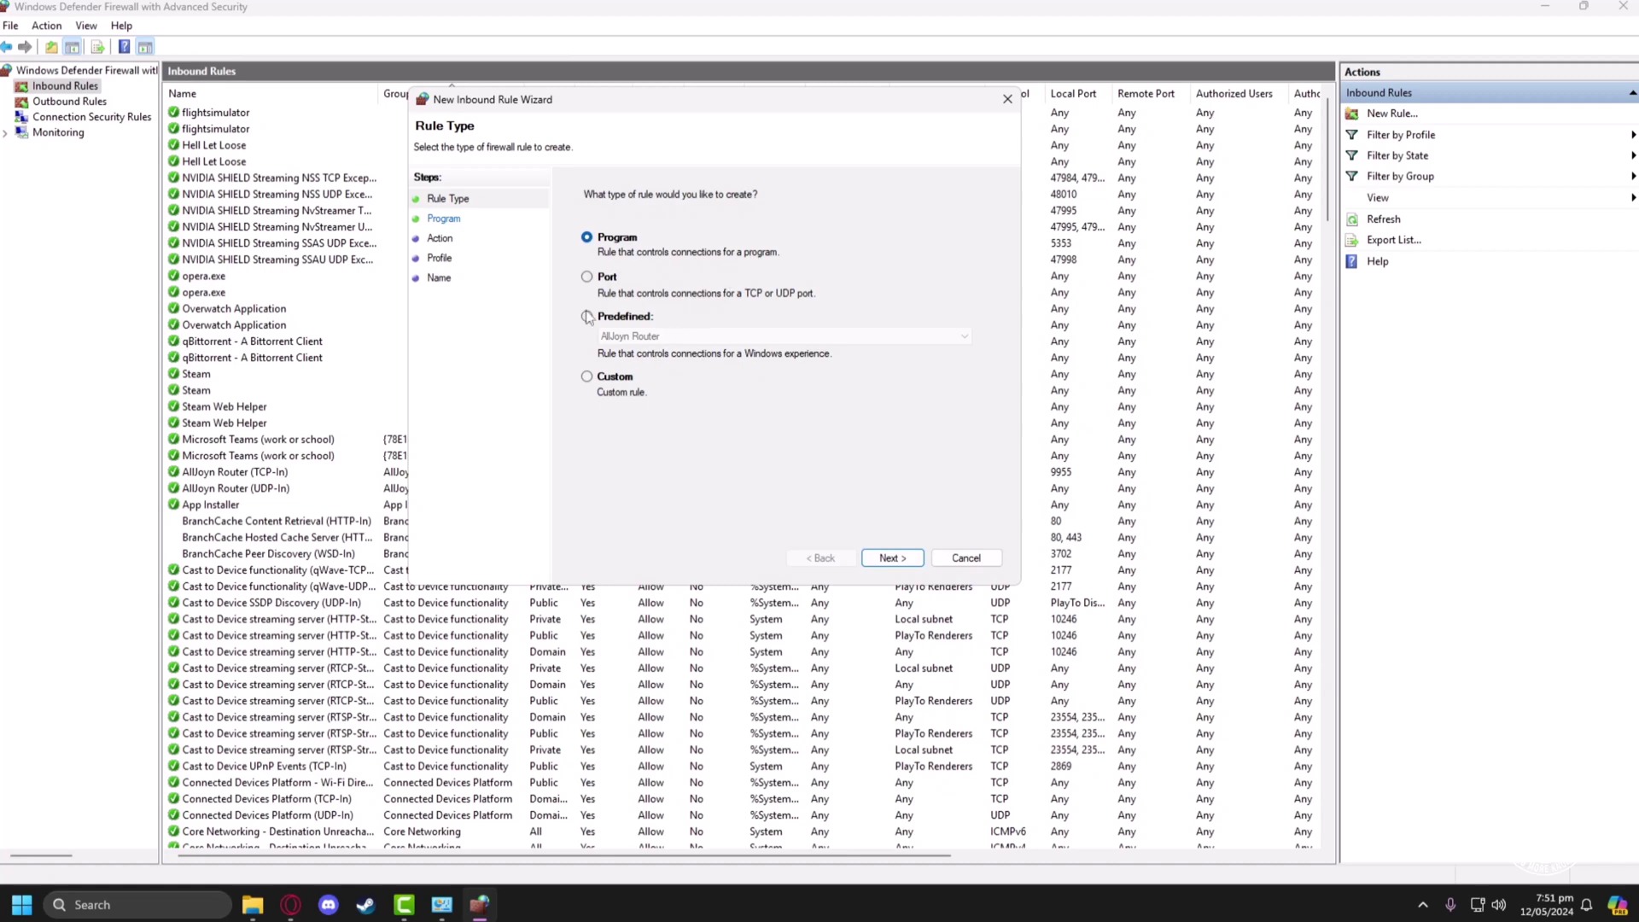
click(607, 282)
click(886, 559)
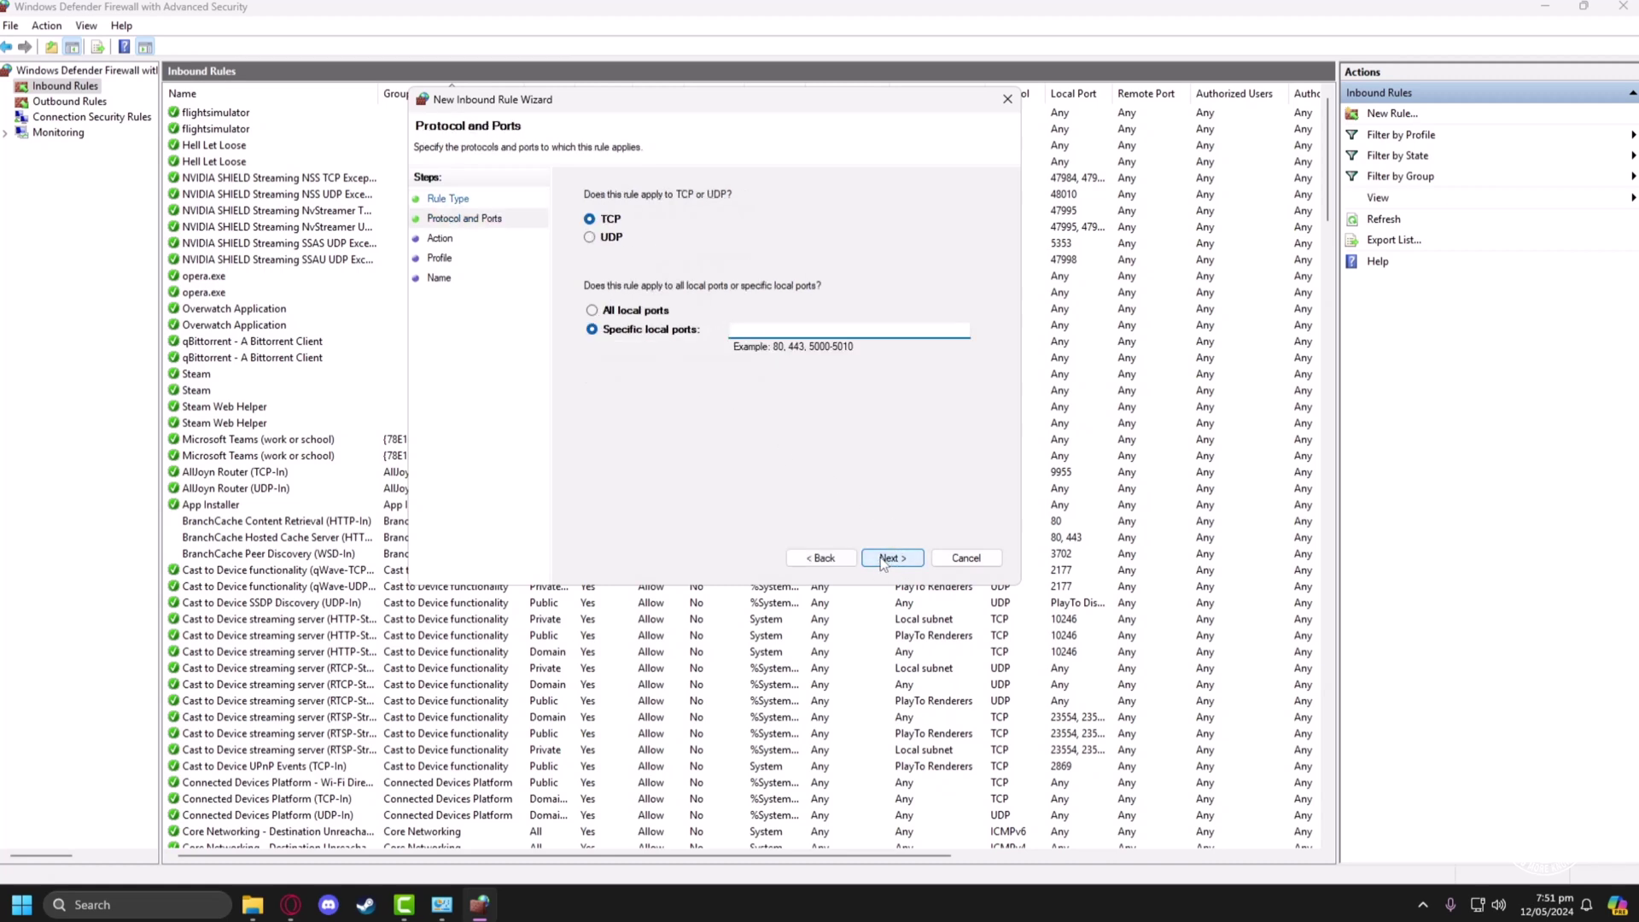
click(1422, 905)
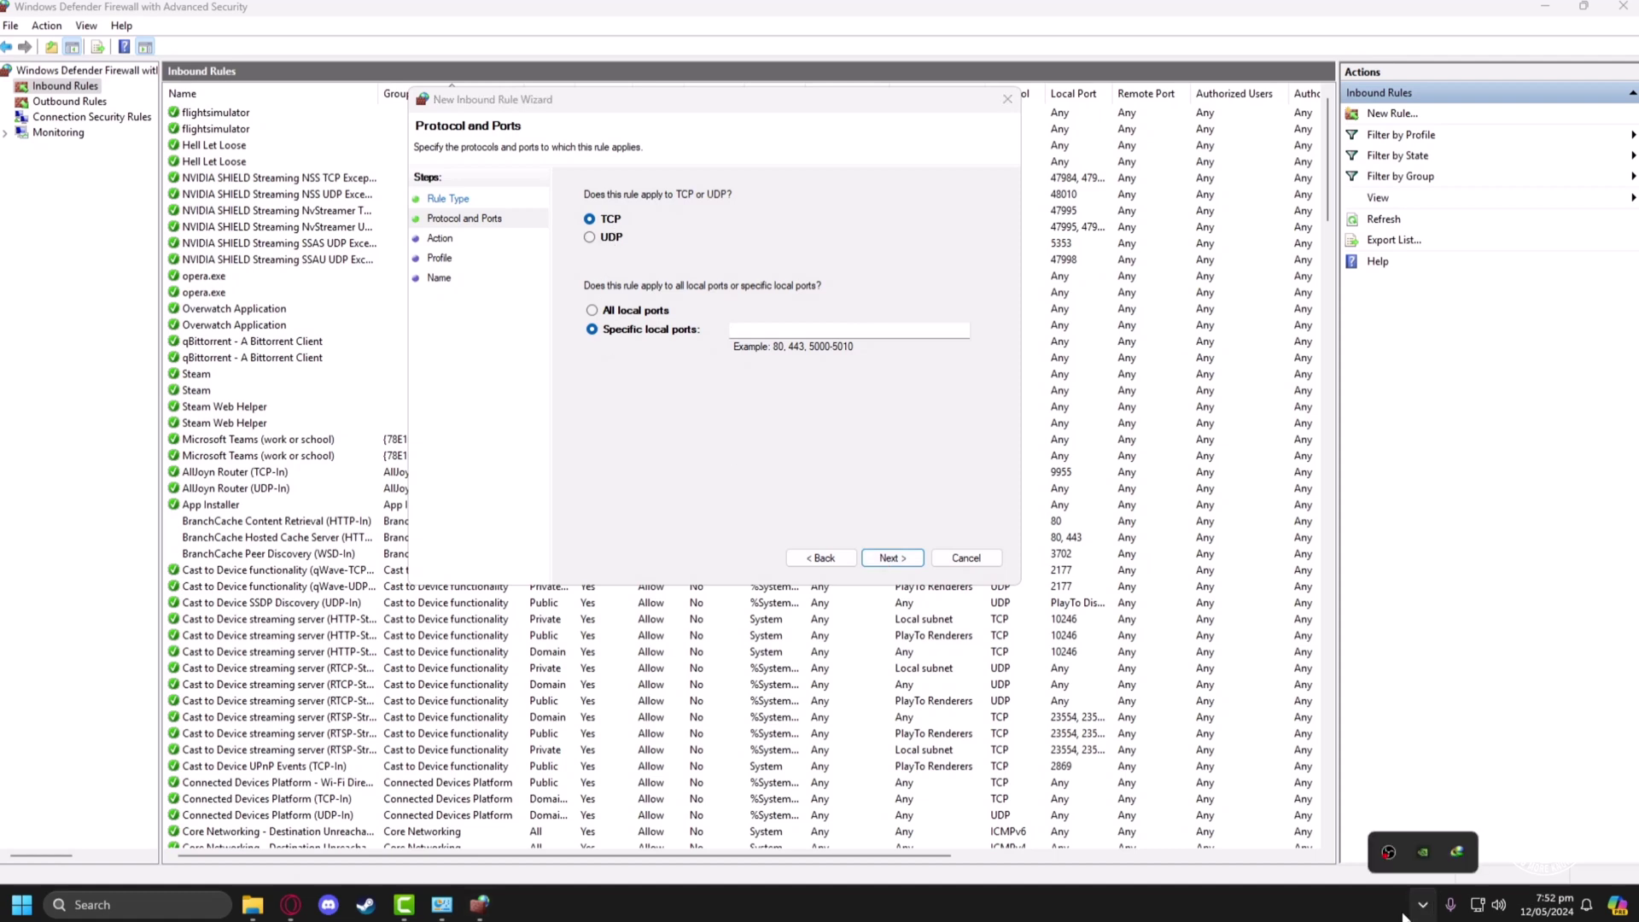
click(686, 458)
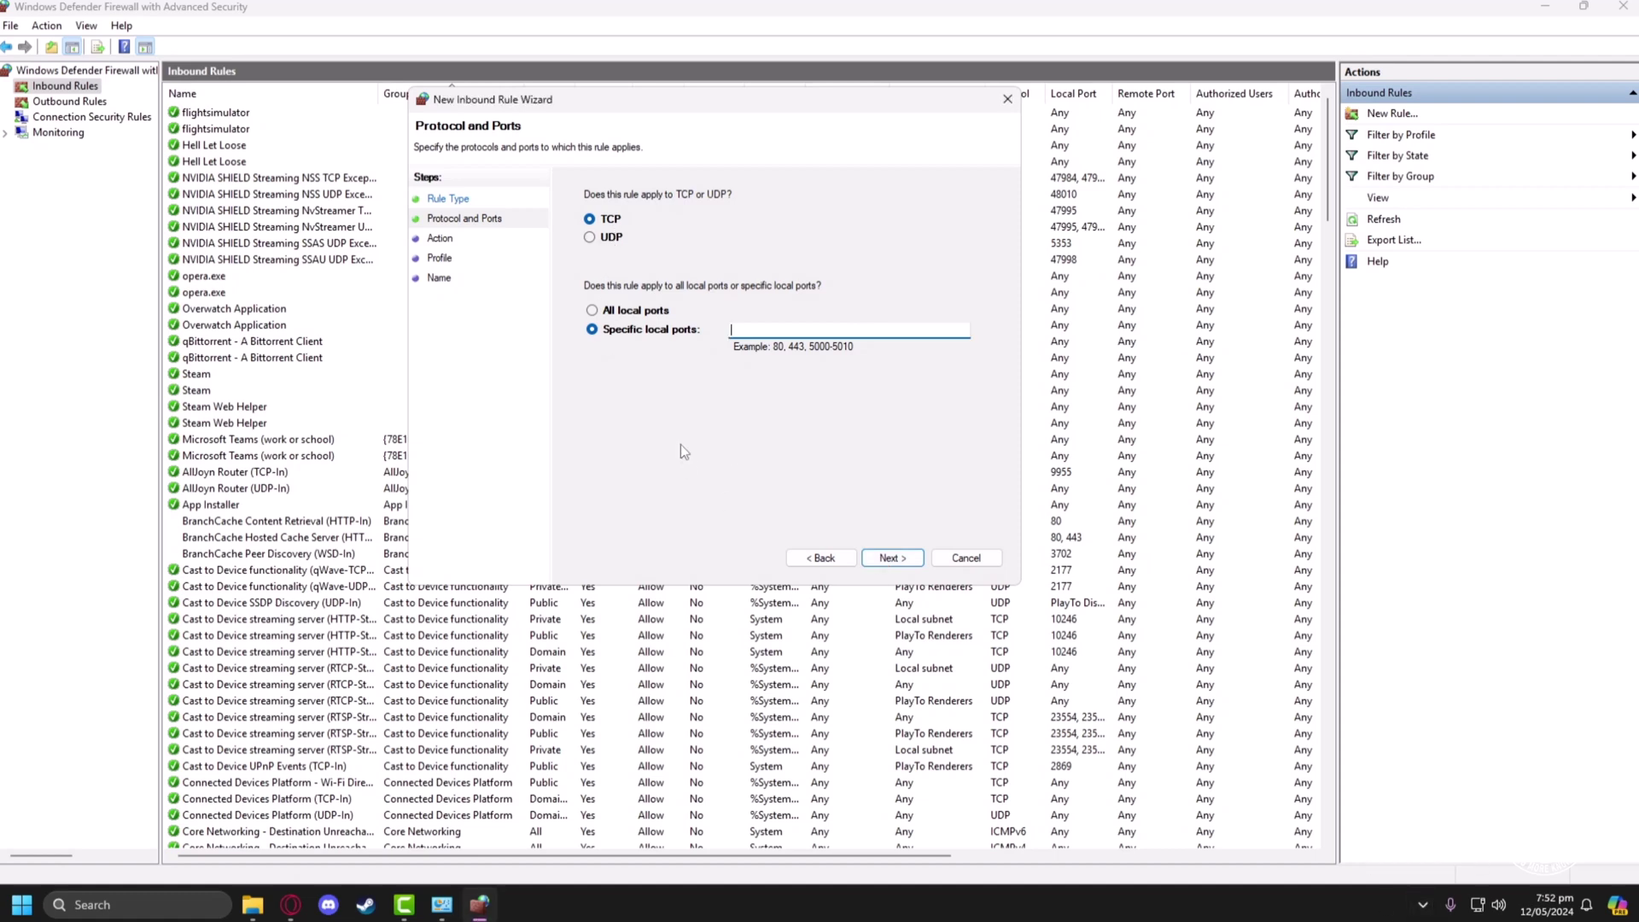
click(591, 238)
click(759, 328)
text(49152-65535)
click(891, 559)
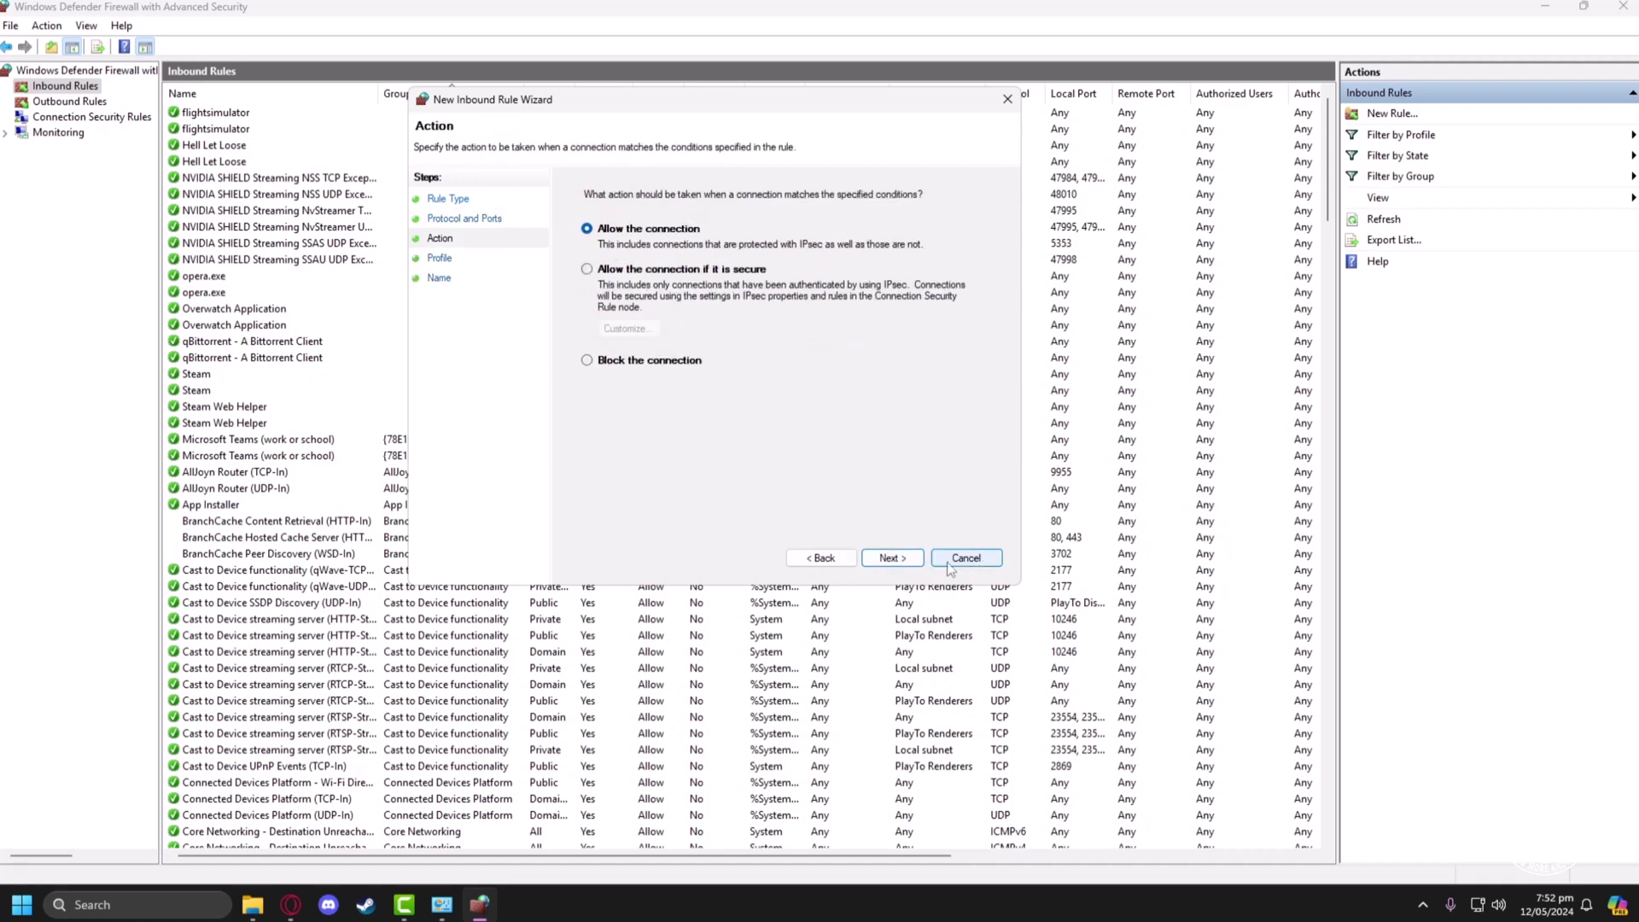
click(893, 558)
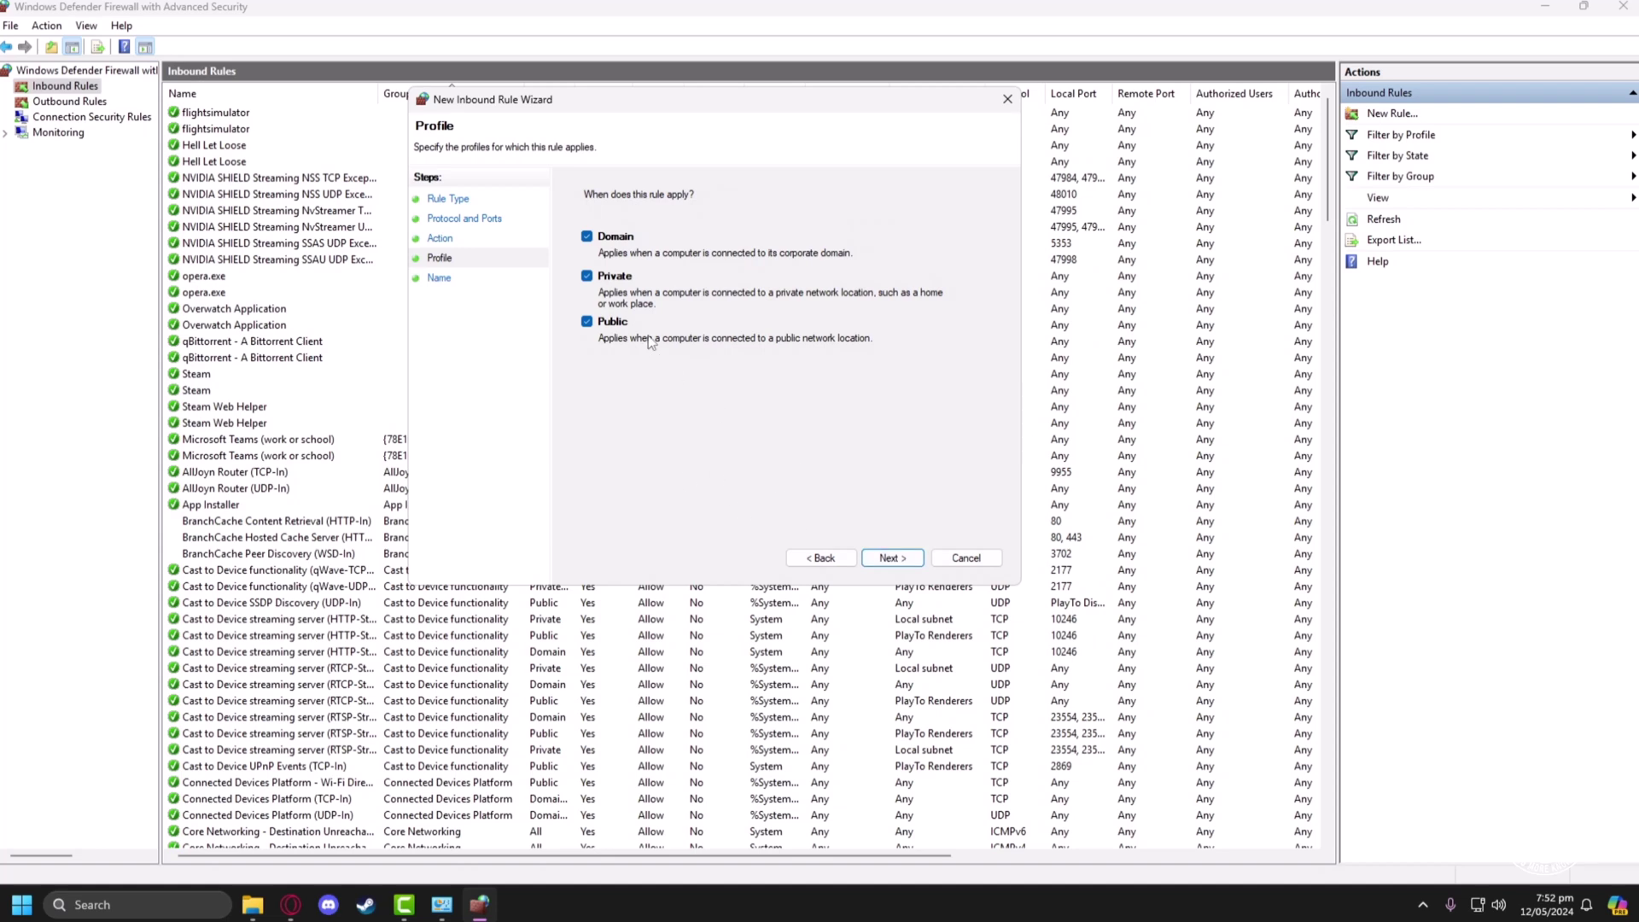
click(875, 560)
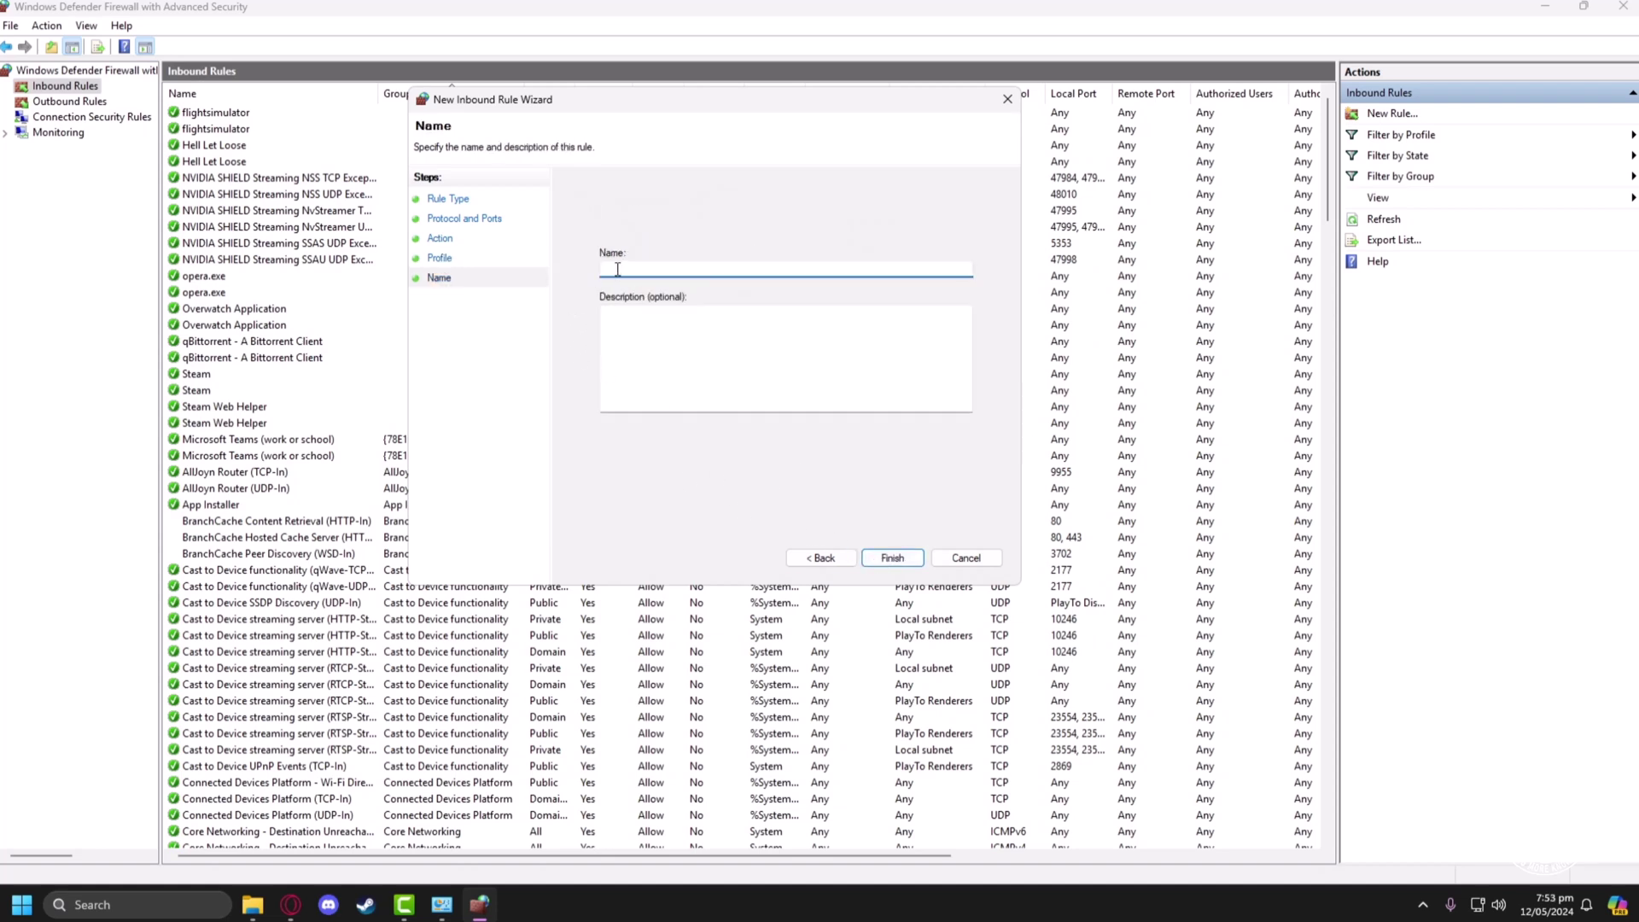
text(roblox ports...)
Step: Finish the 'roblox ports' rule, close both firewall windows, and refresh the desktop
click(890, 557)
click(1624, 6)
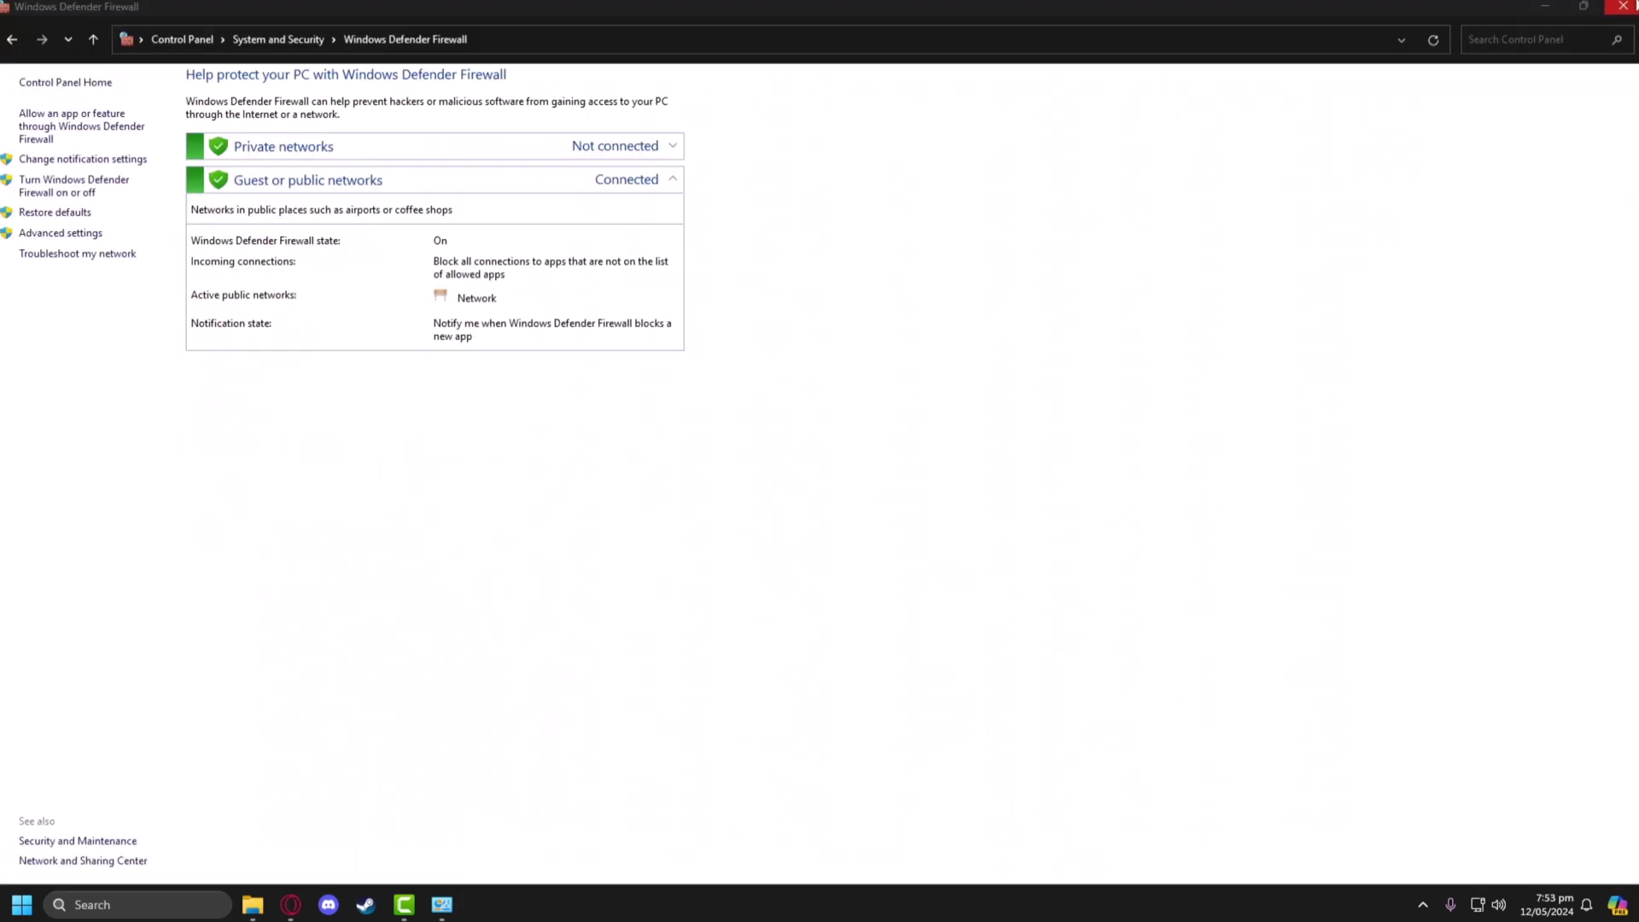
click(1624, 6)
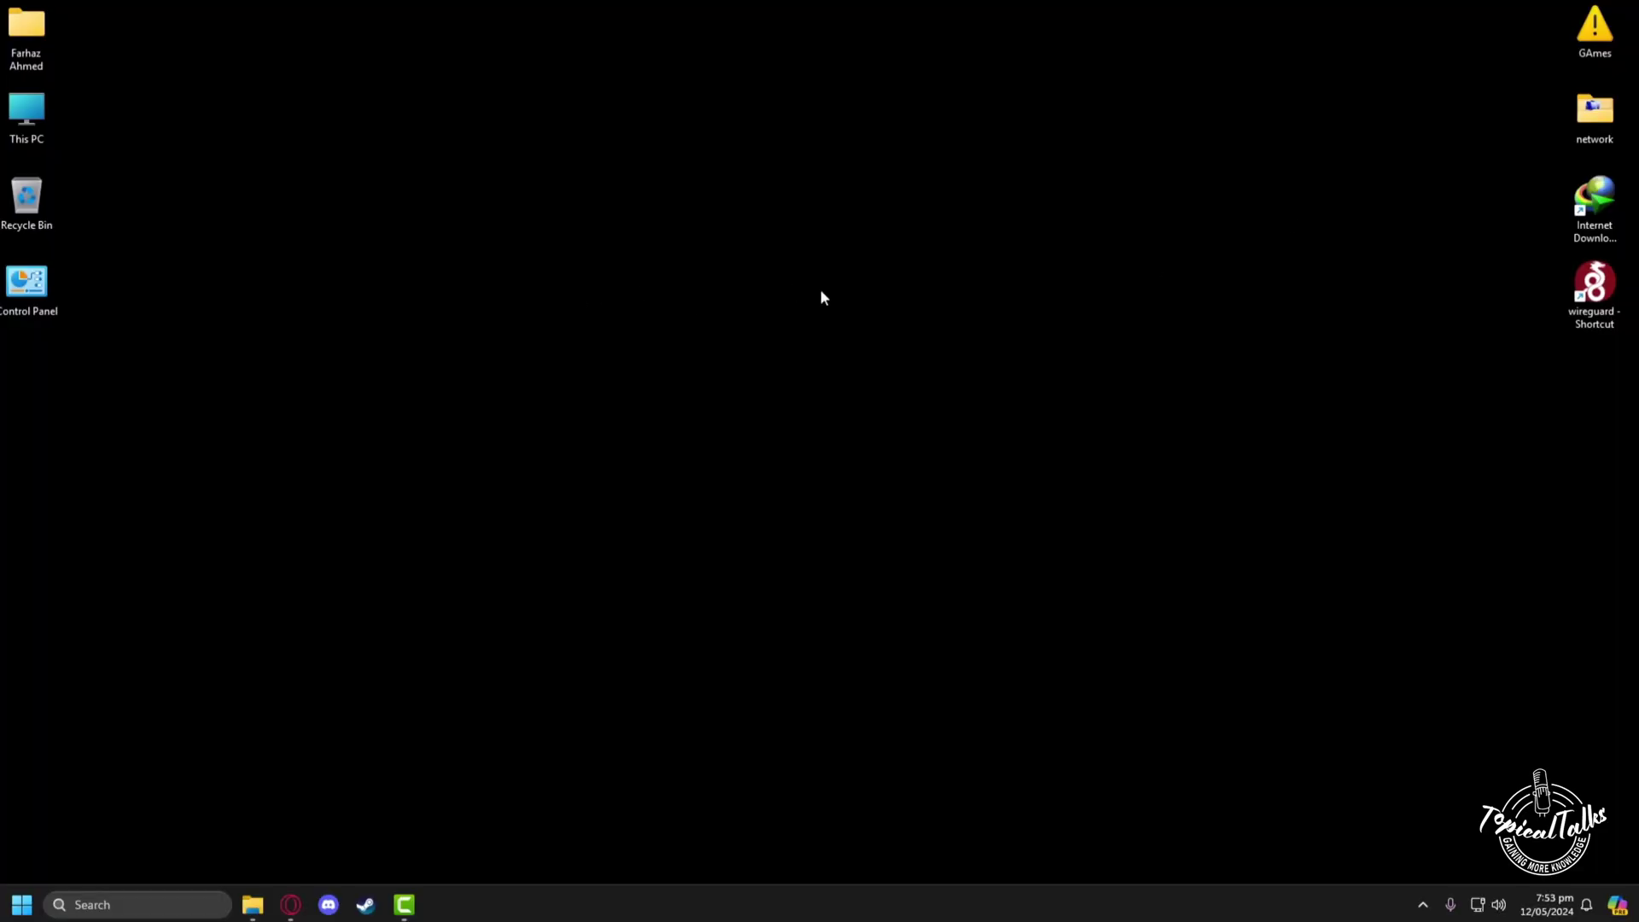
right_click(770, 315)
click(798, 385)
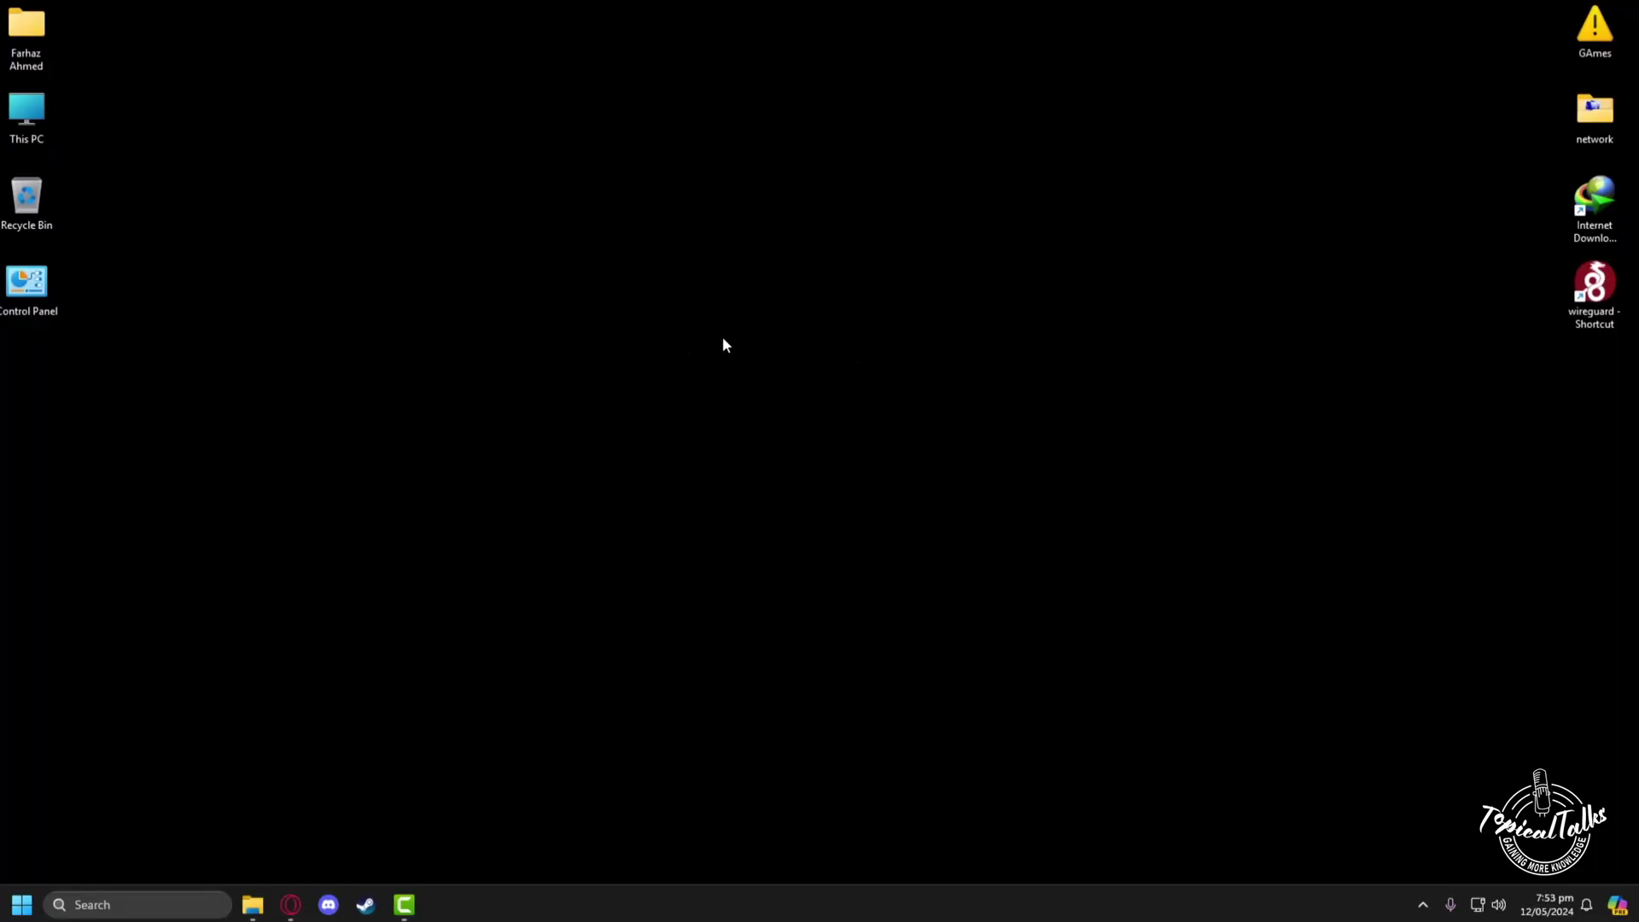